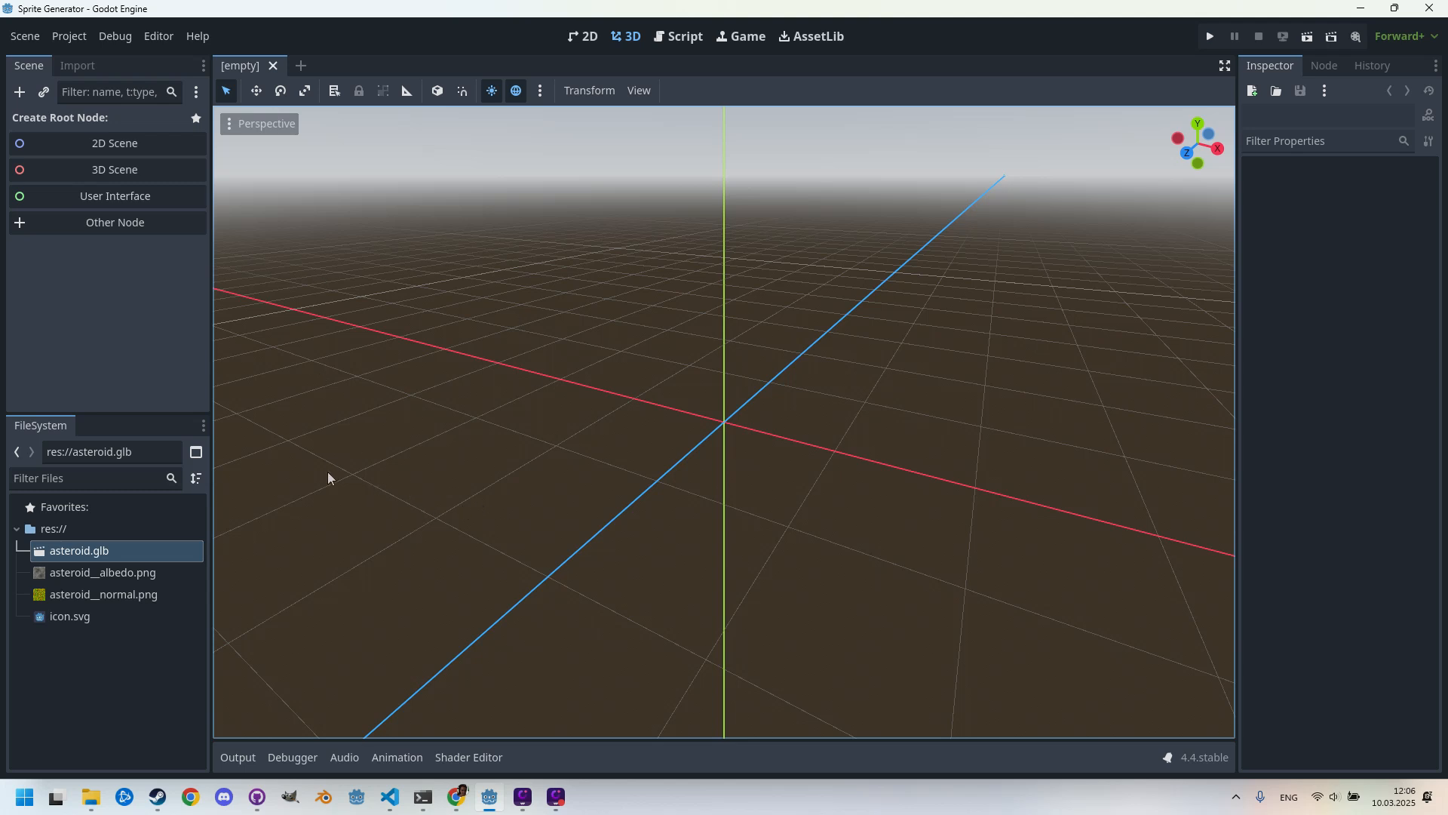
# Start a new scene from res:// with SubViewport chosen as the root type and begin naming it
pyautogui.rightClick(48, 528)
pyautogui.click(287, 560)
pyautogui.click(666, 372)
pyautogui.click(859, 373)
pyautogui.click(550, 304)
pyautogui.click(598, 651)
pyautogui.click(699, 401)
pyautogui.write('sprite_generator')
# Create the sprite_generator scene, then make a new inherited scene from asteroid.glb
pyautogui.click(661, 520)
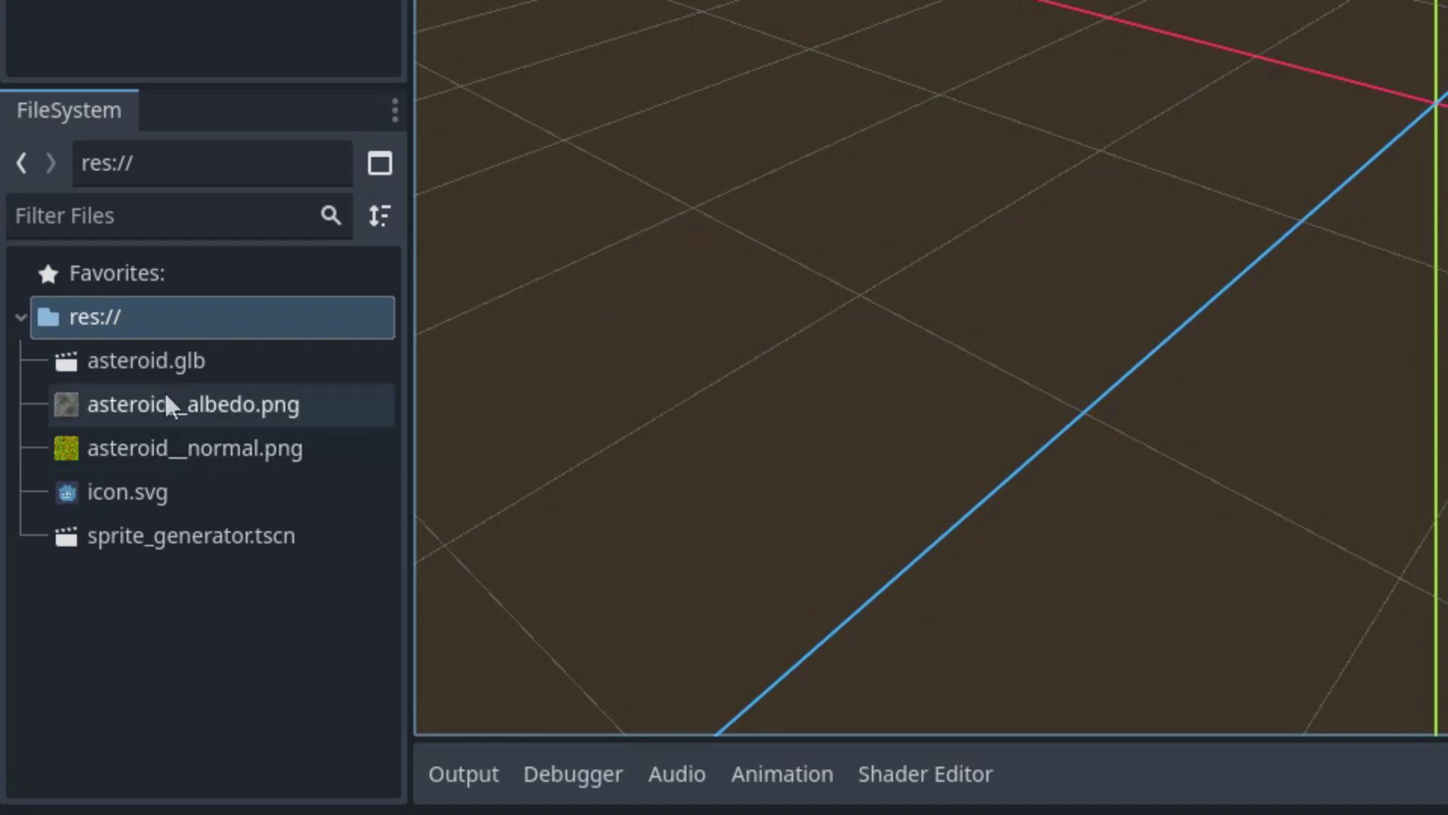
pyautogui.click(150, 365)
pyautogui.rightClick(71, 374)
pyautogui.click(311, 298)
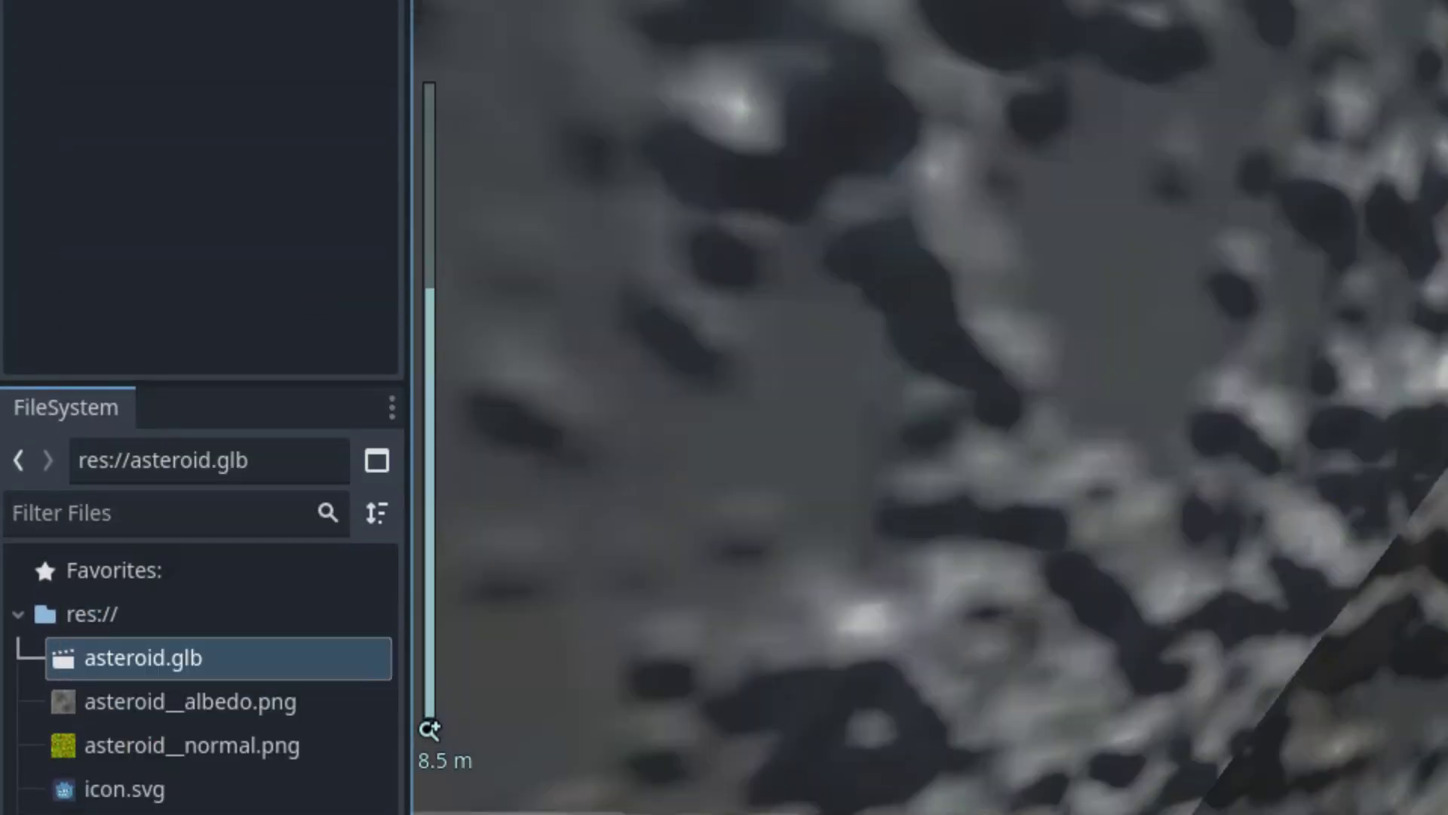
pyautogui.scroll(-5, 1415, 448)
pyautogui.scroll(-3, 1058, 396)
pyautogui.scroll(-1, 1059, 396)
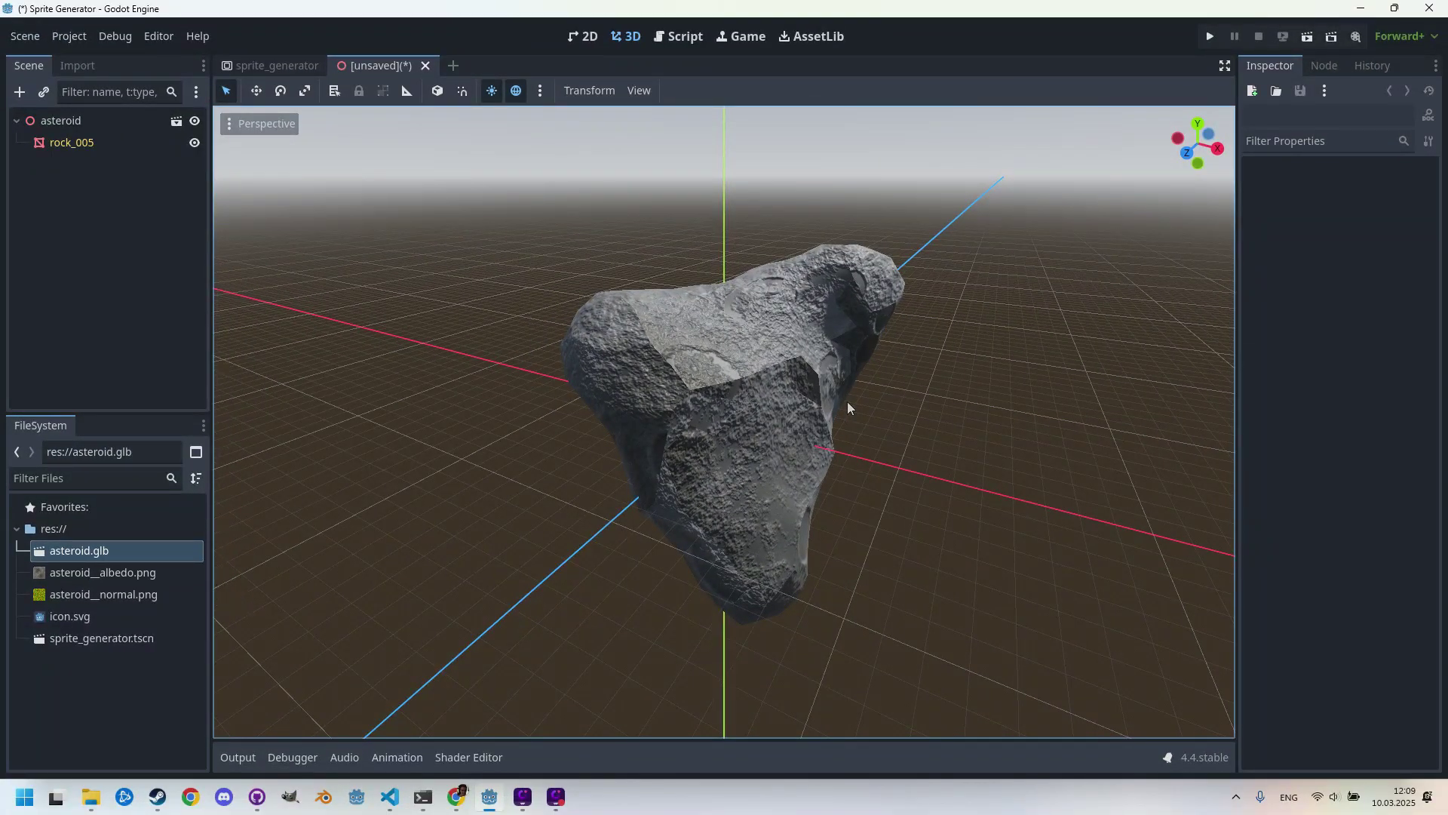
# Save the inherited scene as asteroid.tscn
pyautogui.hotkey('ctrl', 's')
pyautogui.click(580, 652)
# Load sprite_generator.tscn for editing
pyautogui.click(51, 662)
pyautogui.doubleClick(52, 663)
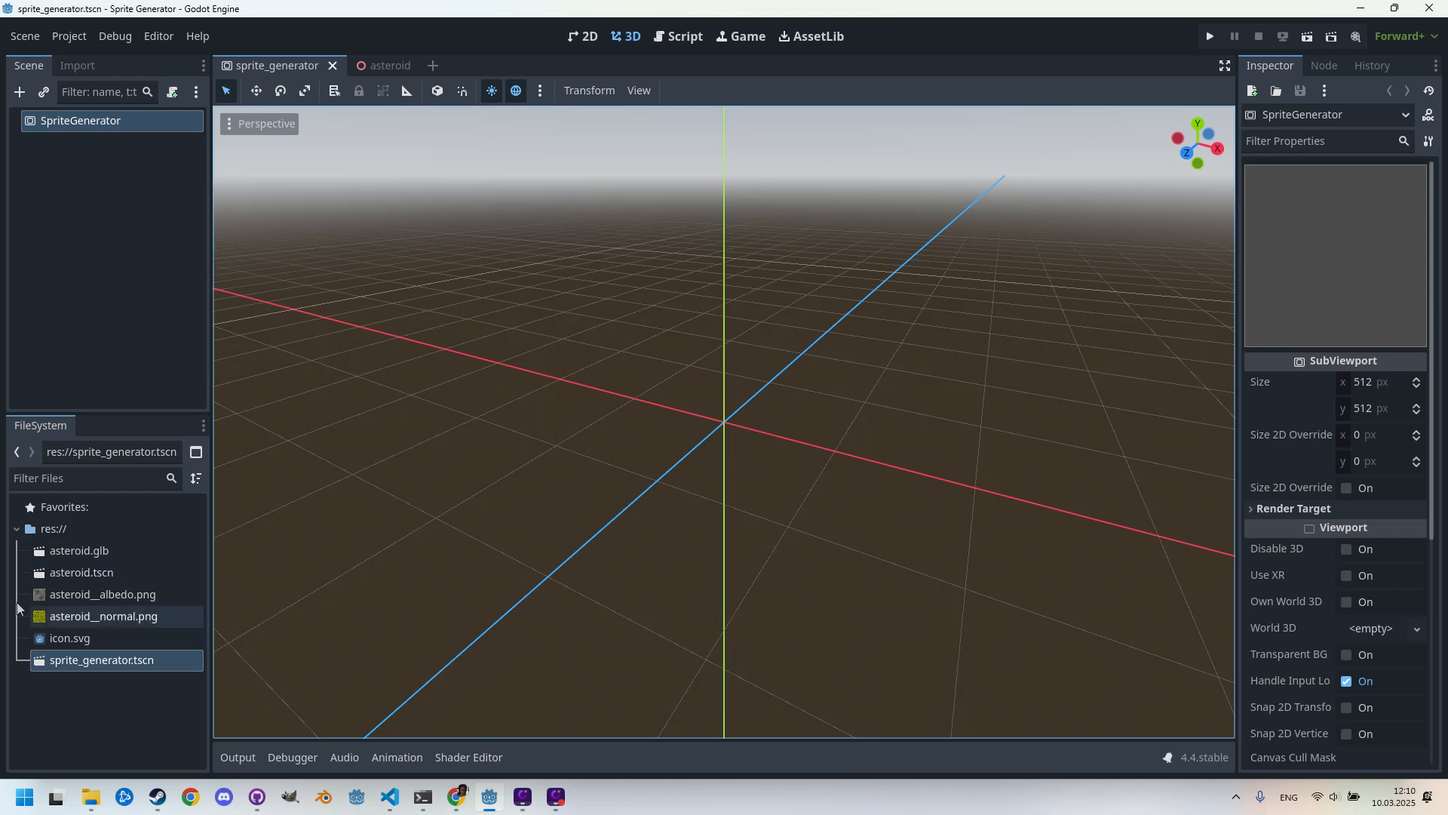
pyautogui.click(36, 663)
# Instance asteroid.tscn under the SpriteGenerator root and select that root
pyautogui.click(68, 551)
pyautogui.click(44, 575)
pyautogui.moveTo(44, 572); pyautogui.dragTo(116, 126)
pyautogui.scroll(-6, 973, 369)
pyautogui.scroll(-4, 972, 370)
pyautogui.scroll(-2, 936, 369)
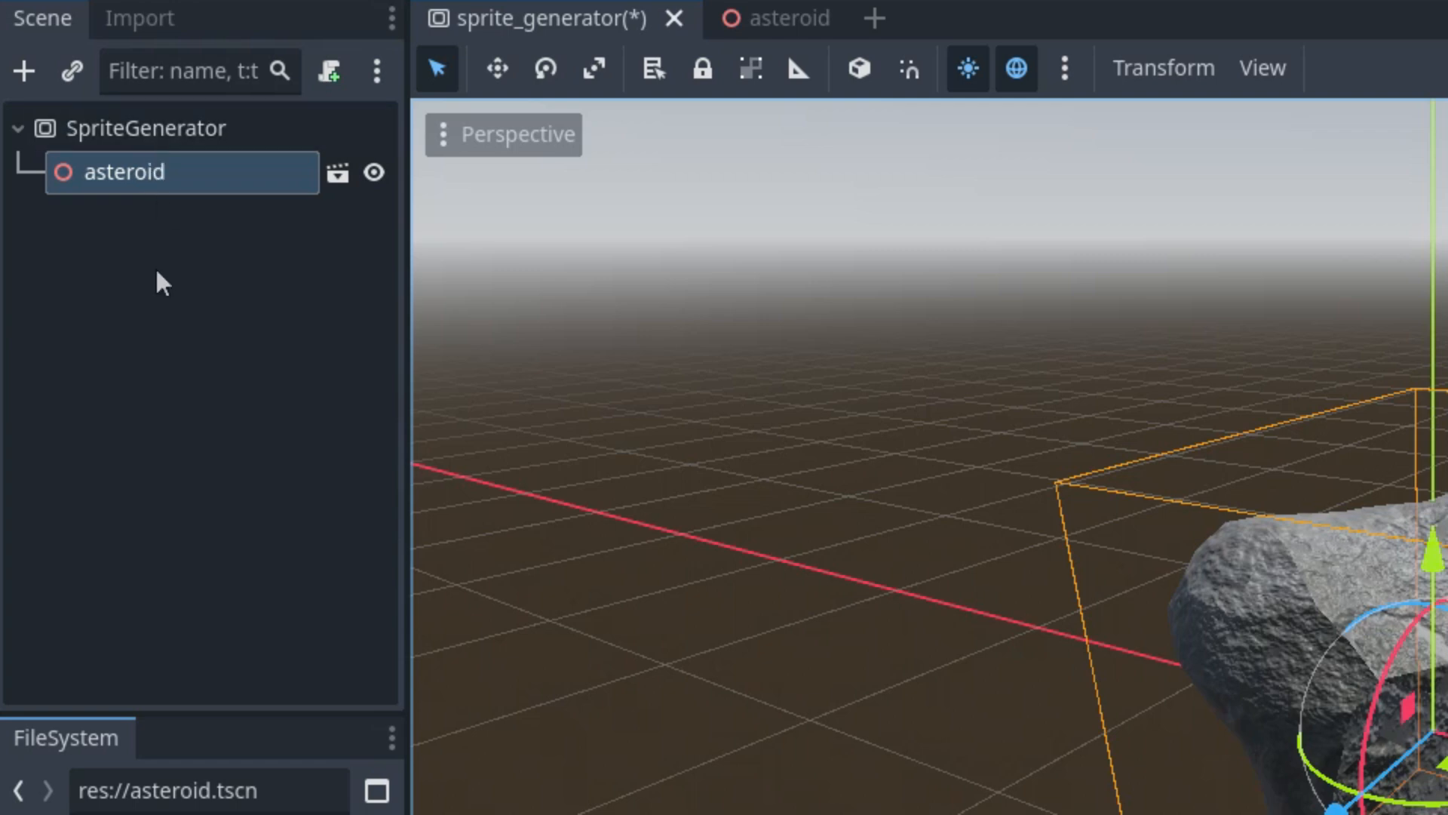
pyautogui.click(50, 133)
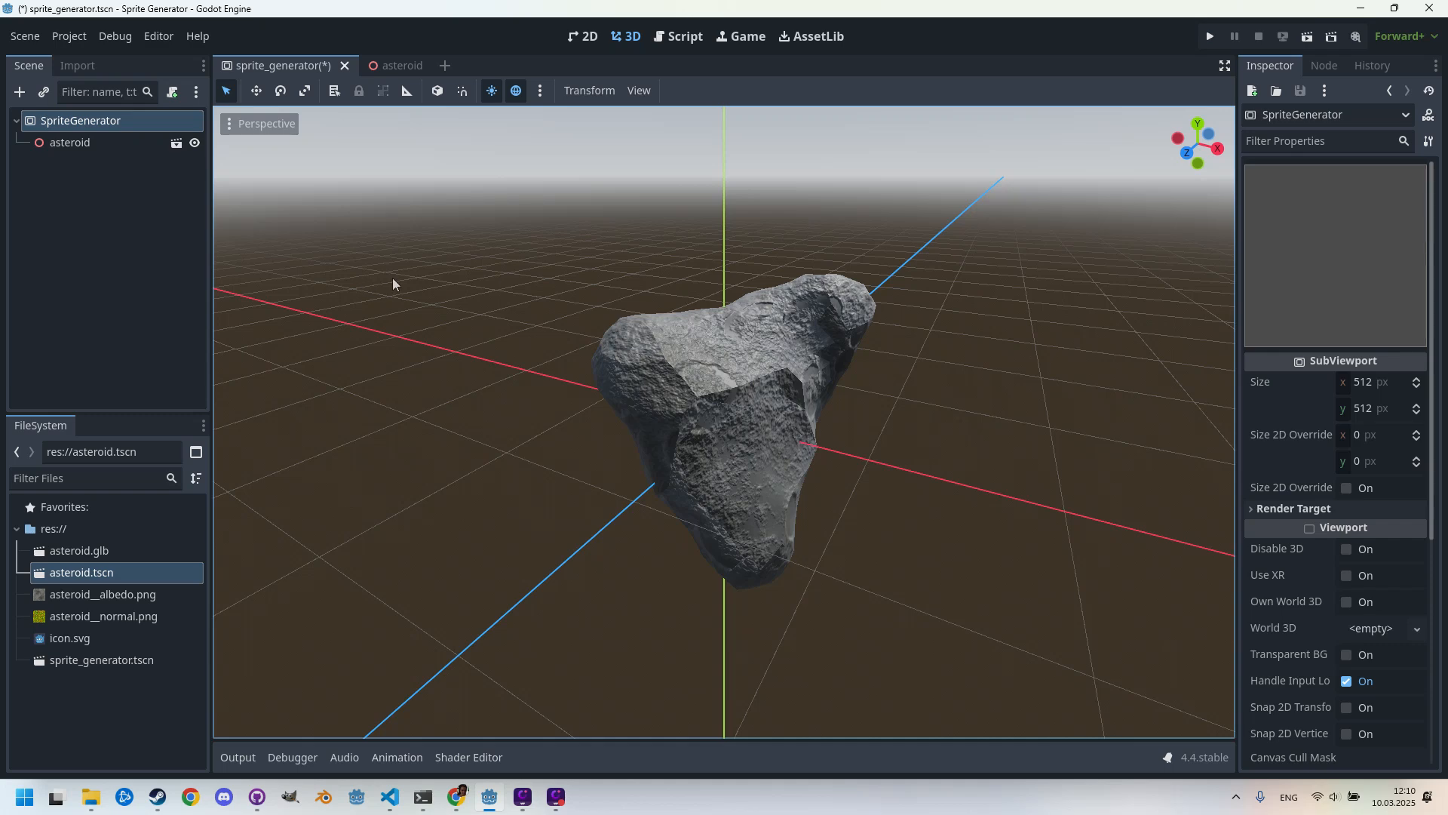
# Add a Camera3D child to SpriteGenerator and move it back along the Z axis
pyautogui.rightClick(73, 123)
pyautogui.click(113, 135)
pyautogui.write('camera')
pyautogui.doubleClick(594, 351)
pyautogui.moveTo(673, 470); pyautogui.dragTo(372, 704)
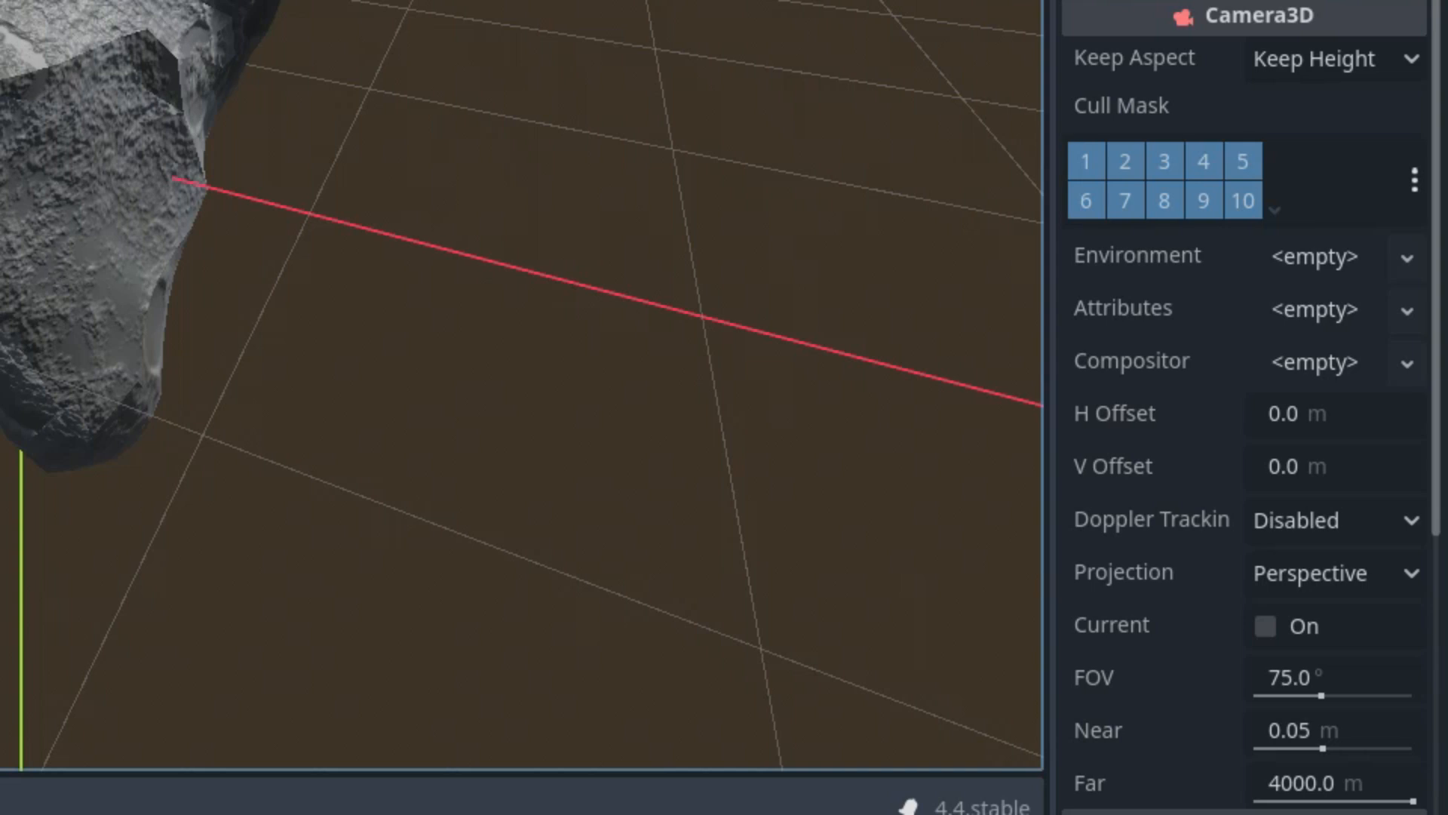
pyautogui.scroll(-2, 1197, 437)
# Switch the camera to Orthogonal projection and adjust its Size to frame the asteroid
pyautogui.click(1332, 421)
pyautogui.click(1351, 511)
pyautogui.moveTo(1259, 547); pyautogui.dragTo(1290, 547)
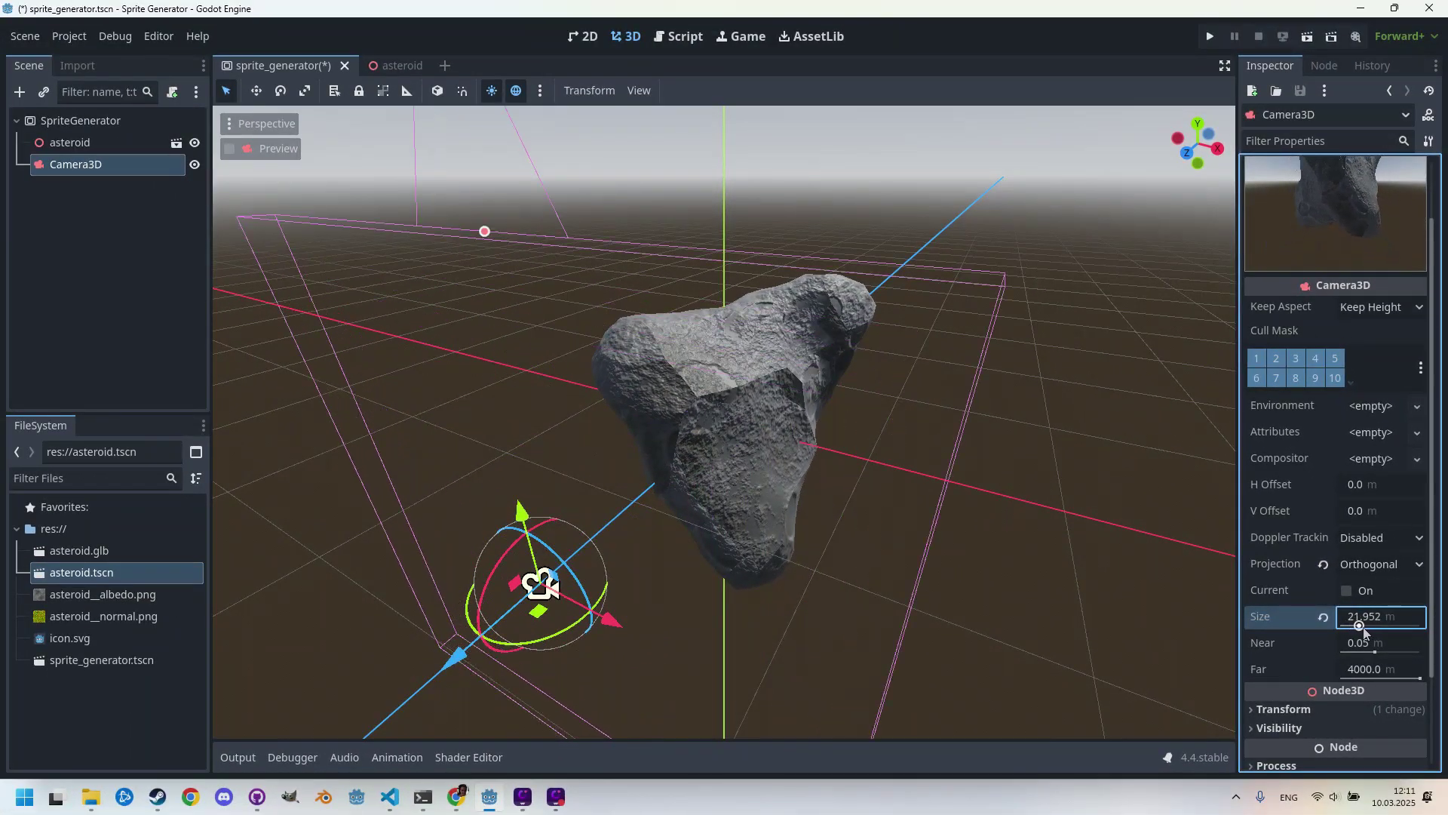
pyautogui.moveTo(1360, 626); pyautogui.dragTo(1368, 626)
pyautogui.moveTo(1387, 699); pyautogui.dragTo(1360, 701)
# Enable Transparent BG on SpriteGenerator and set its viewport size to 128 × 128
pyautogui.click(81, 120)
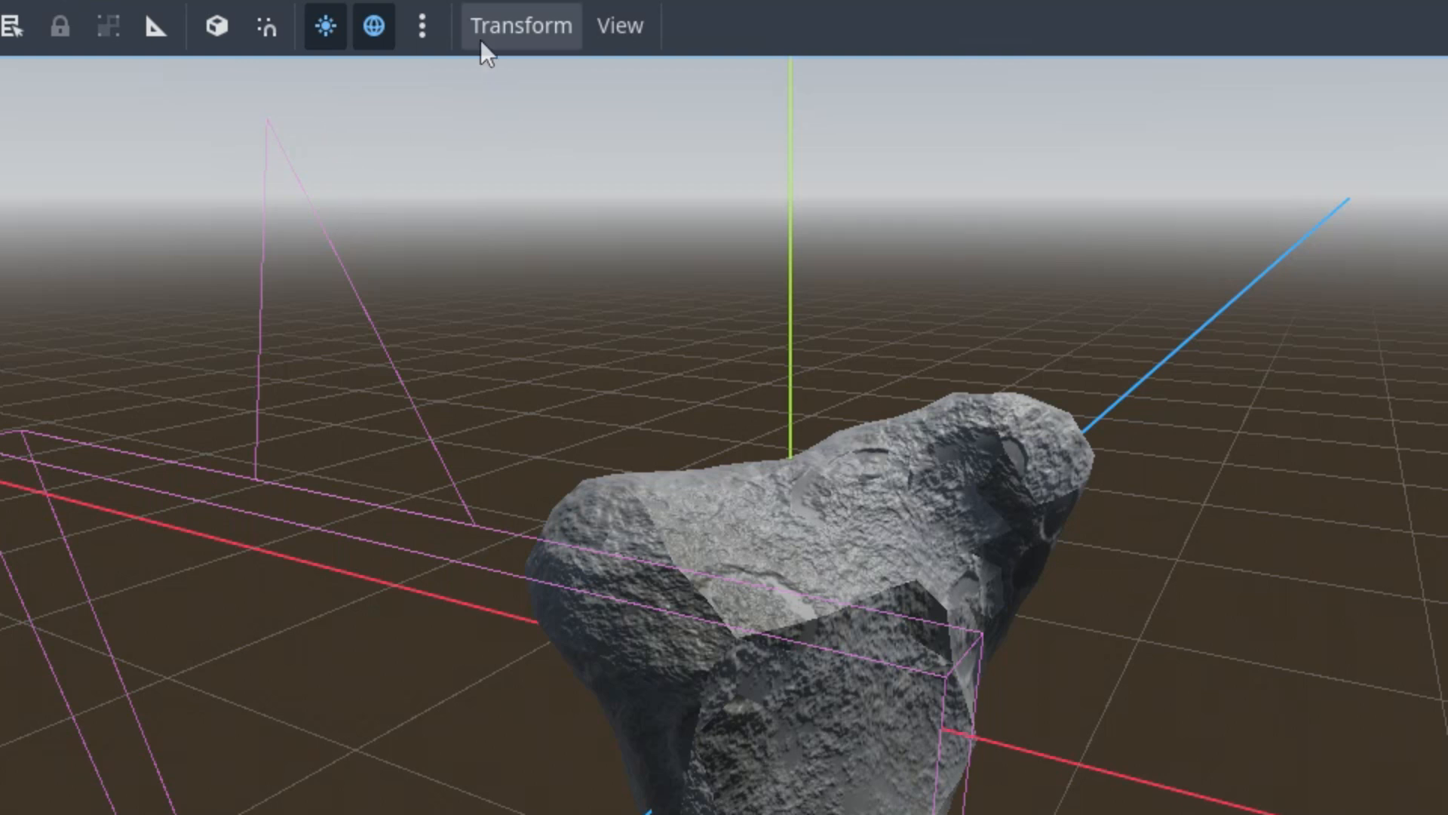
pyautogui.click(426, 17)
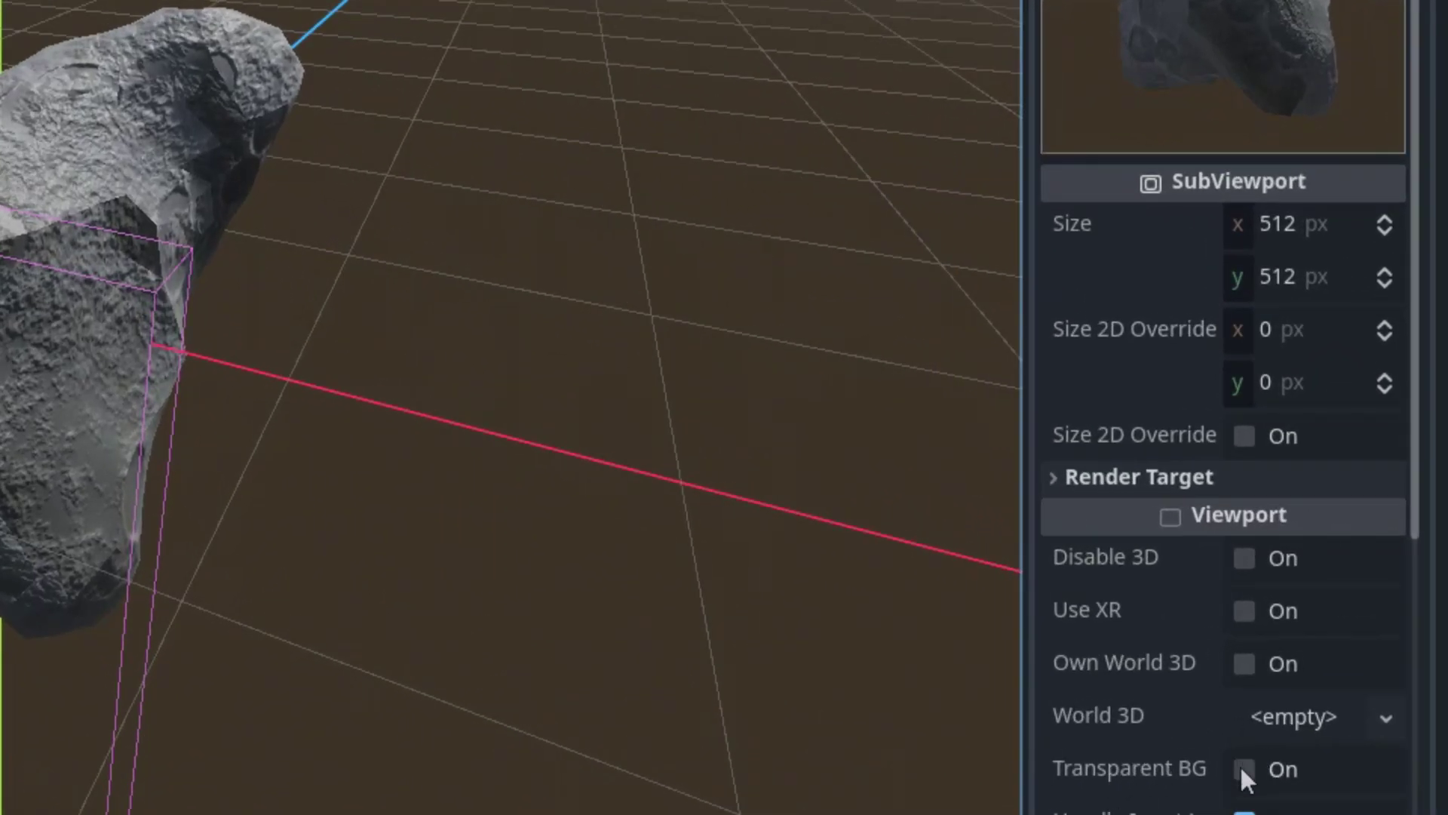
pyautogui.click(1244, 768)
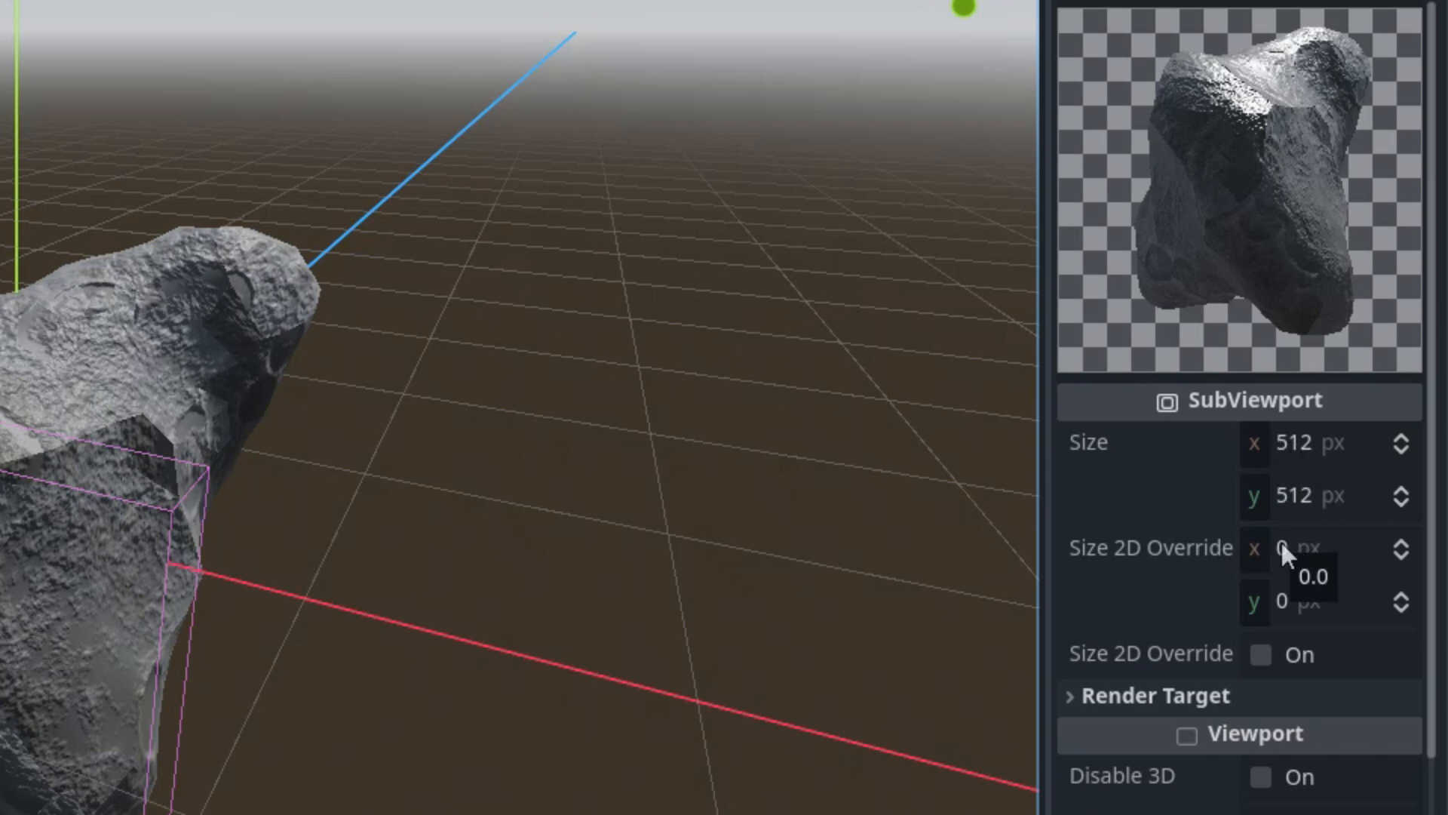
pyautogui.click(1313, 443)
pyautogui.write('128')
pyautogui.press('Return')
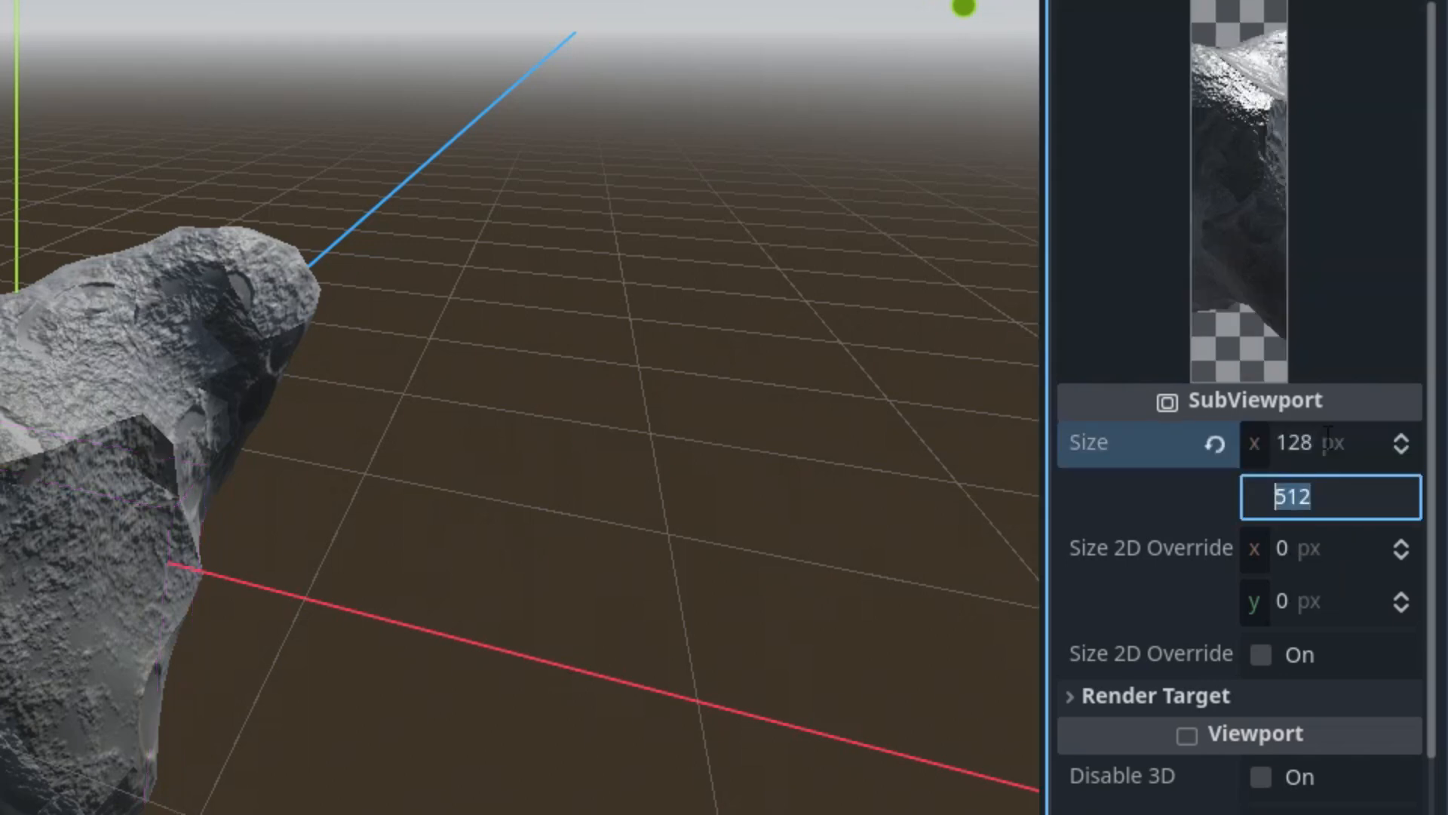
pyautogui.write('128')
pyautogui.press('Return')
pyautogui.click(659, 514)
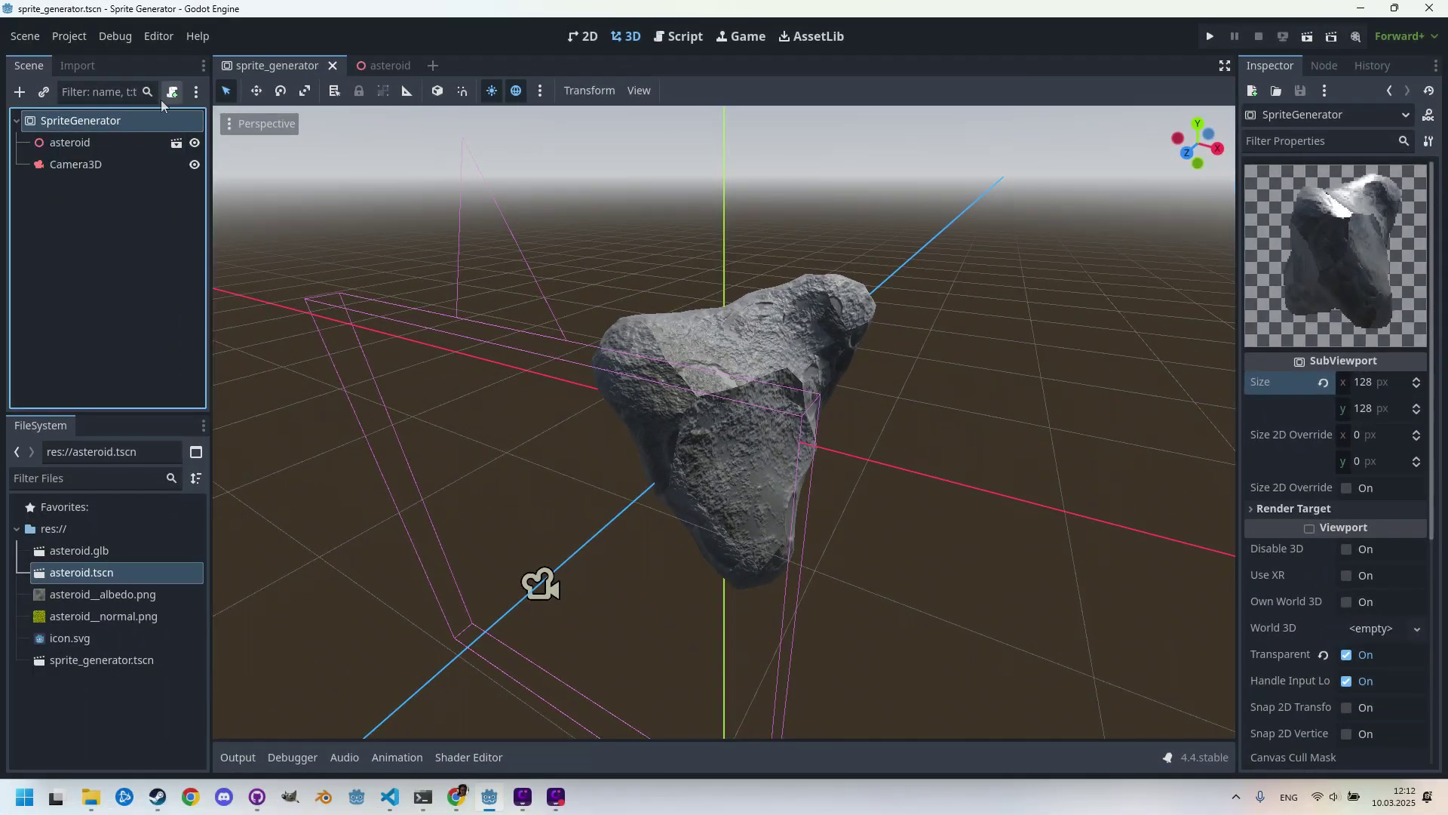
pyautogui.click(172, 91)
pyautogui.click(655, 530)
pyautogui.press('Return')
pyautogui.press('Up')
pyautogui.write('@tool')
pyautogui.press('Escape')
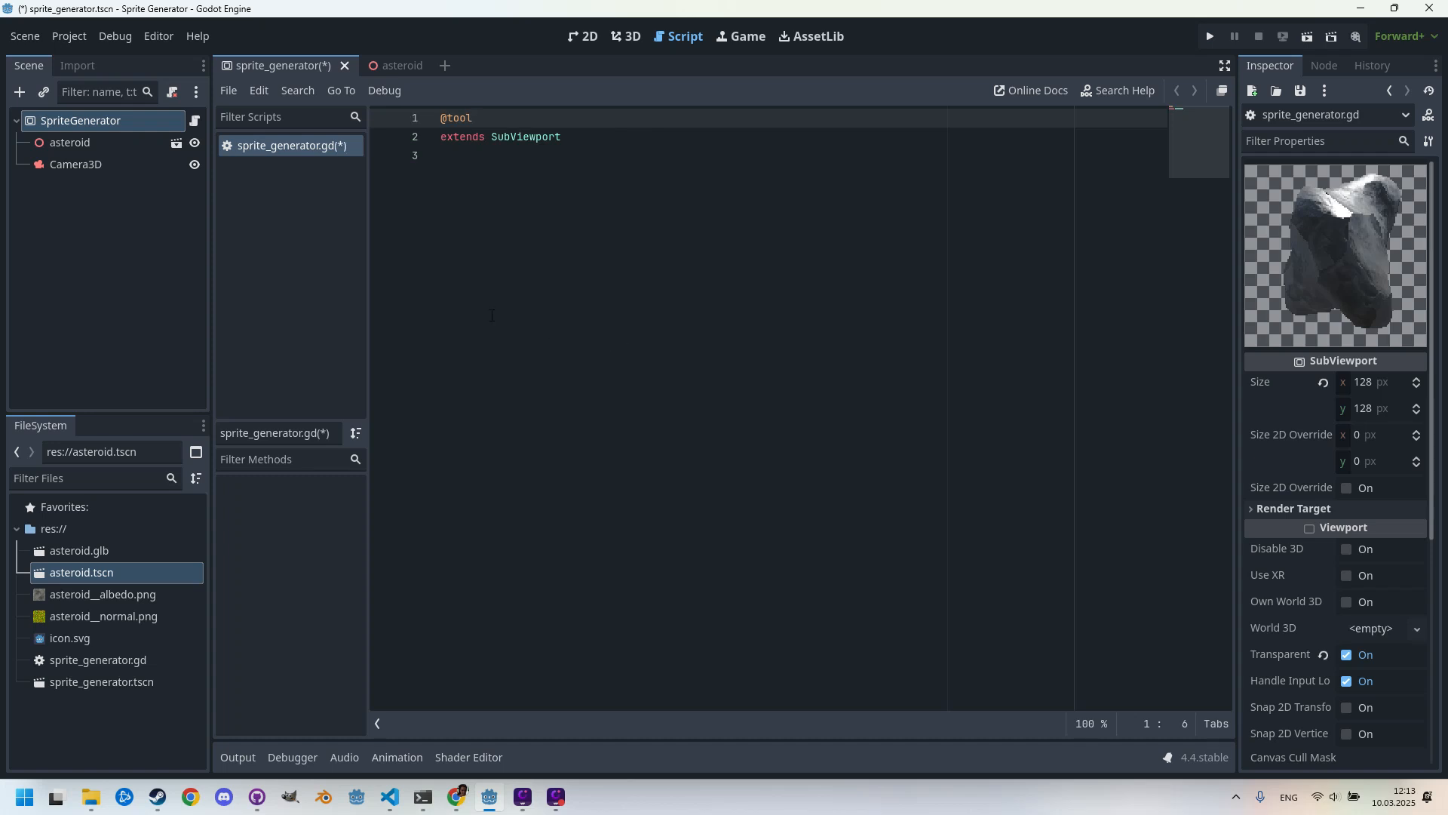
pyautogui.press('Down')
pyautogui.press('Down')
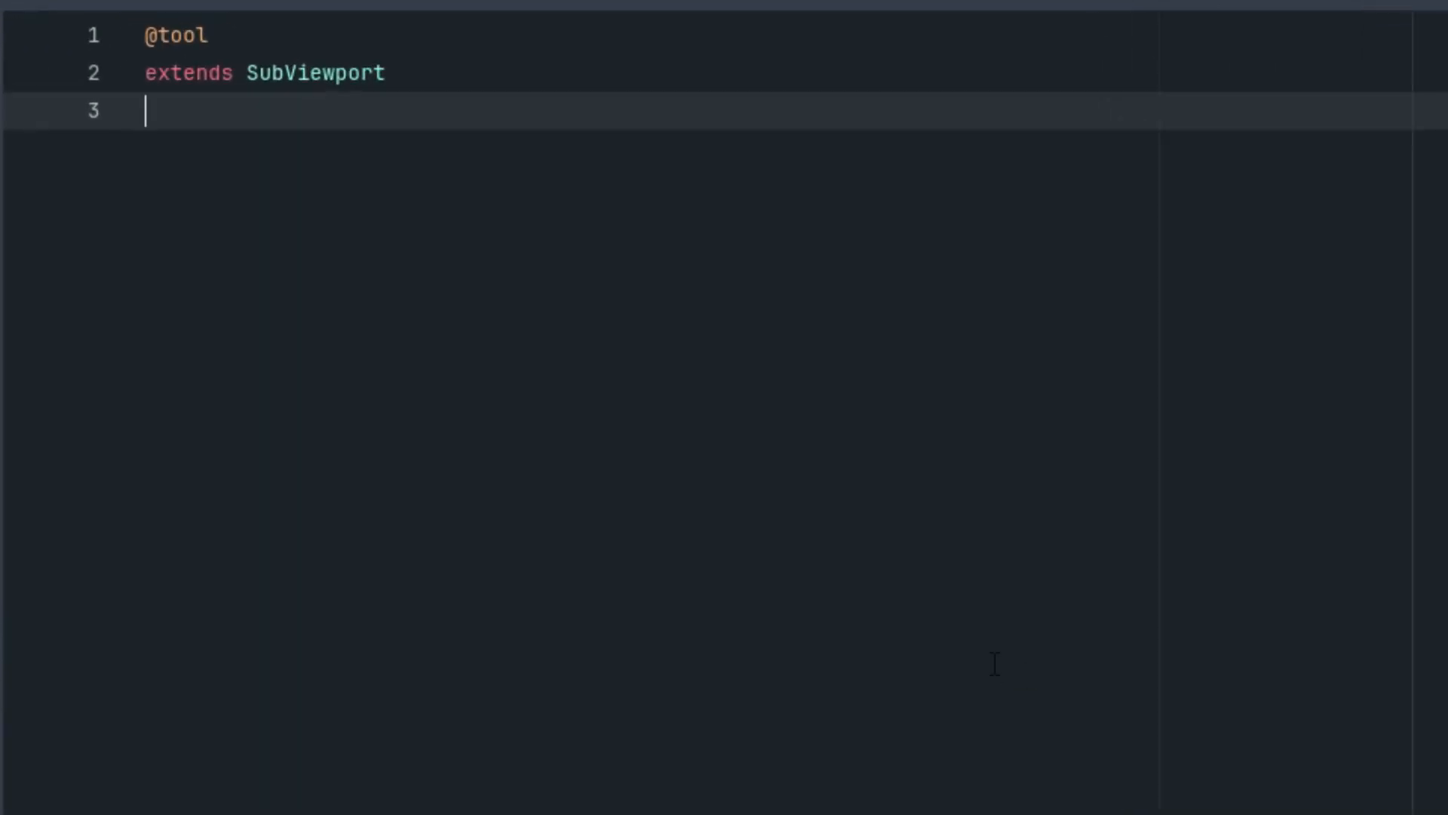
pyautogui.press('Return')
pyautogui.write('@exportt')
pyautogui.click(336, 185)
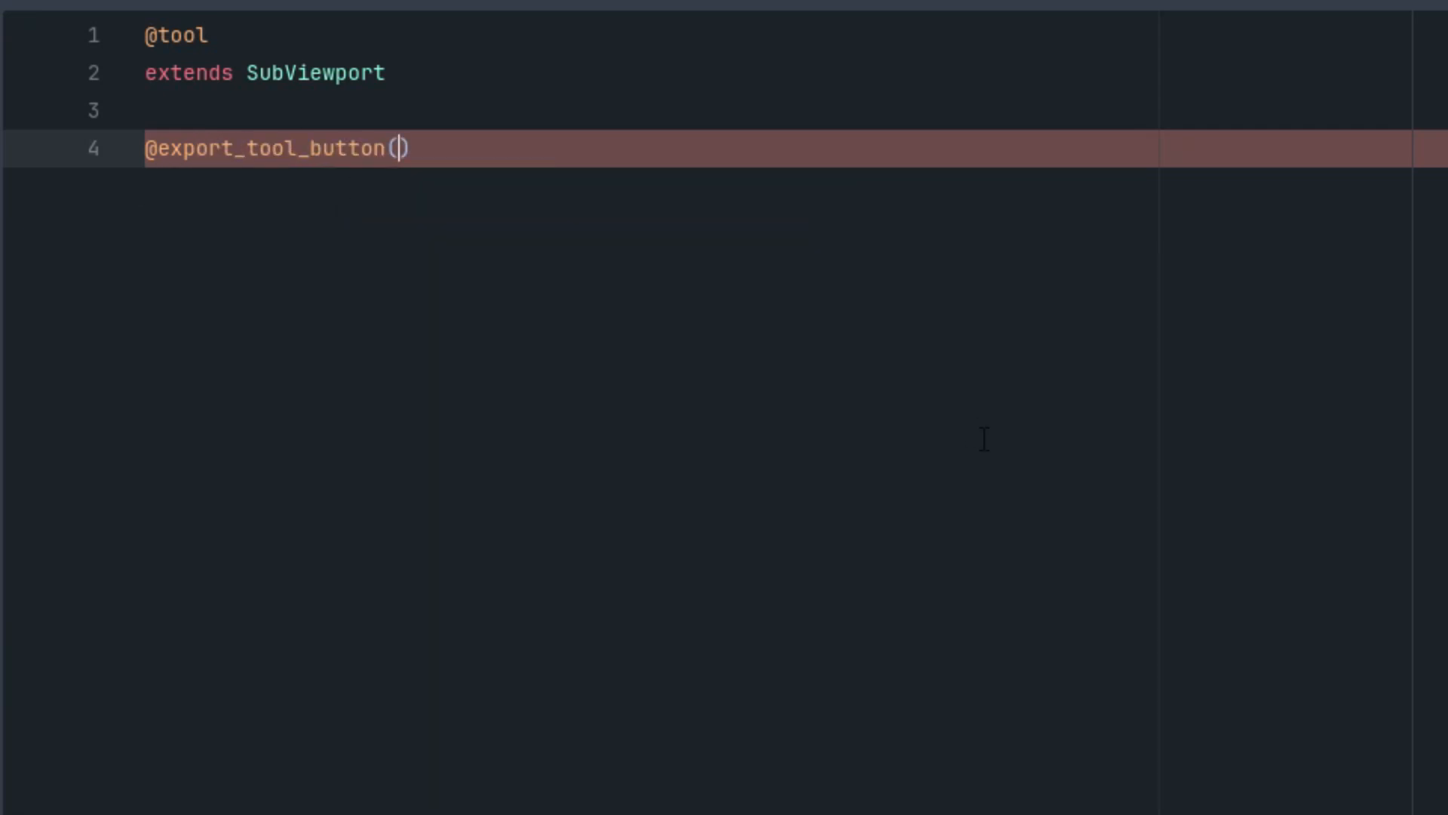
pyautogui.write('"Generate Sprite')
pyautogui.press('End')
pyautogui.press('Return')
pyautogui.write('var generate_sprite')
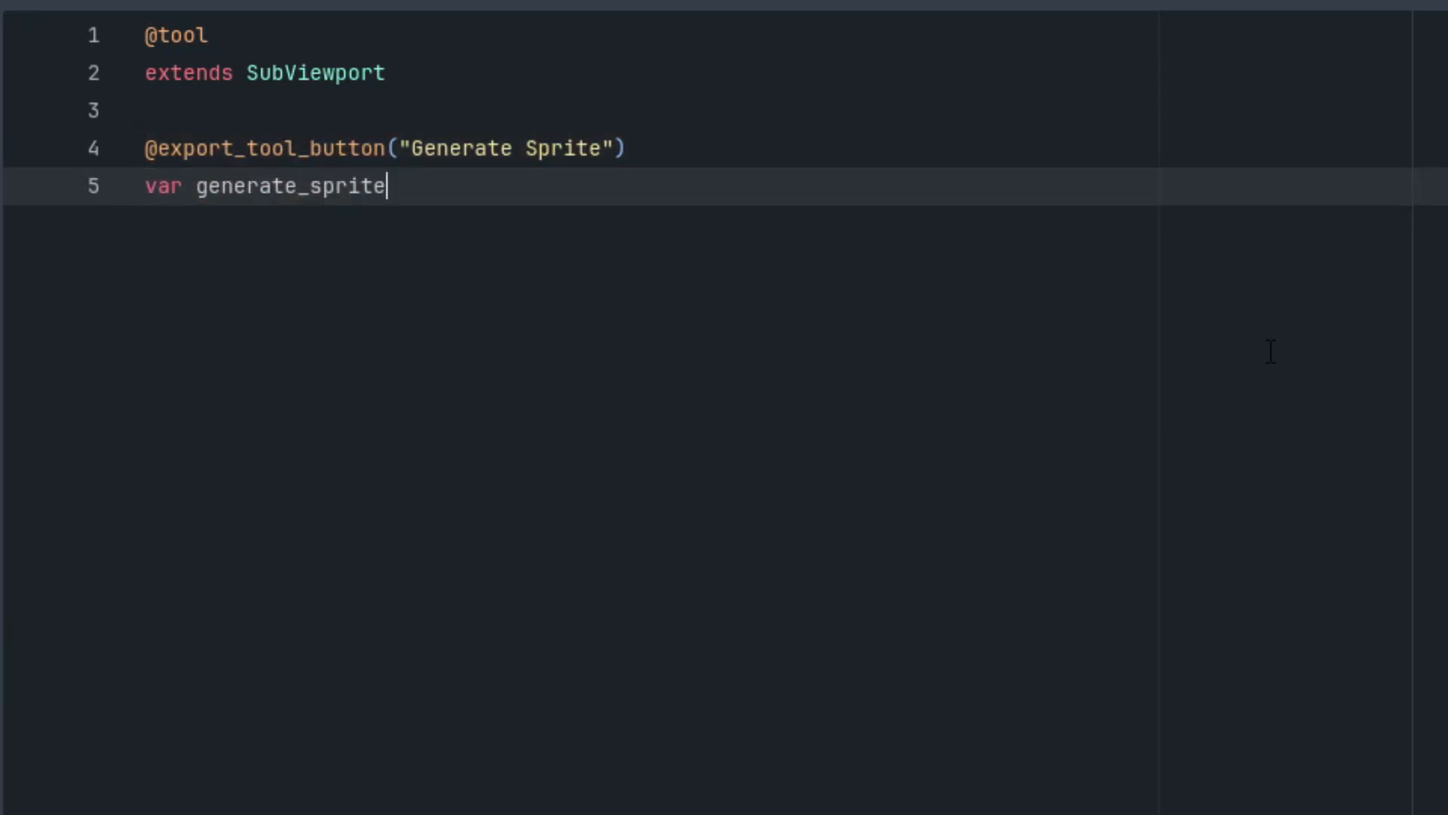
pyautogui.press('Return')
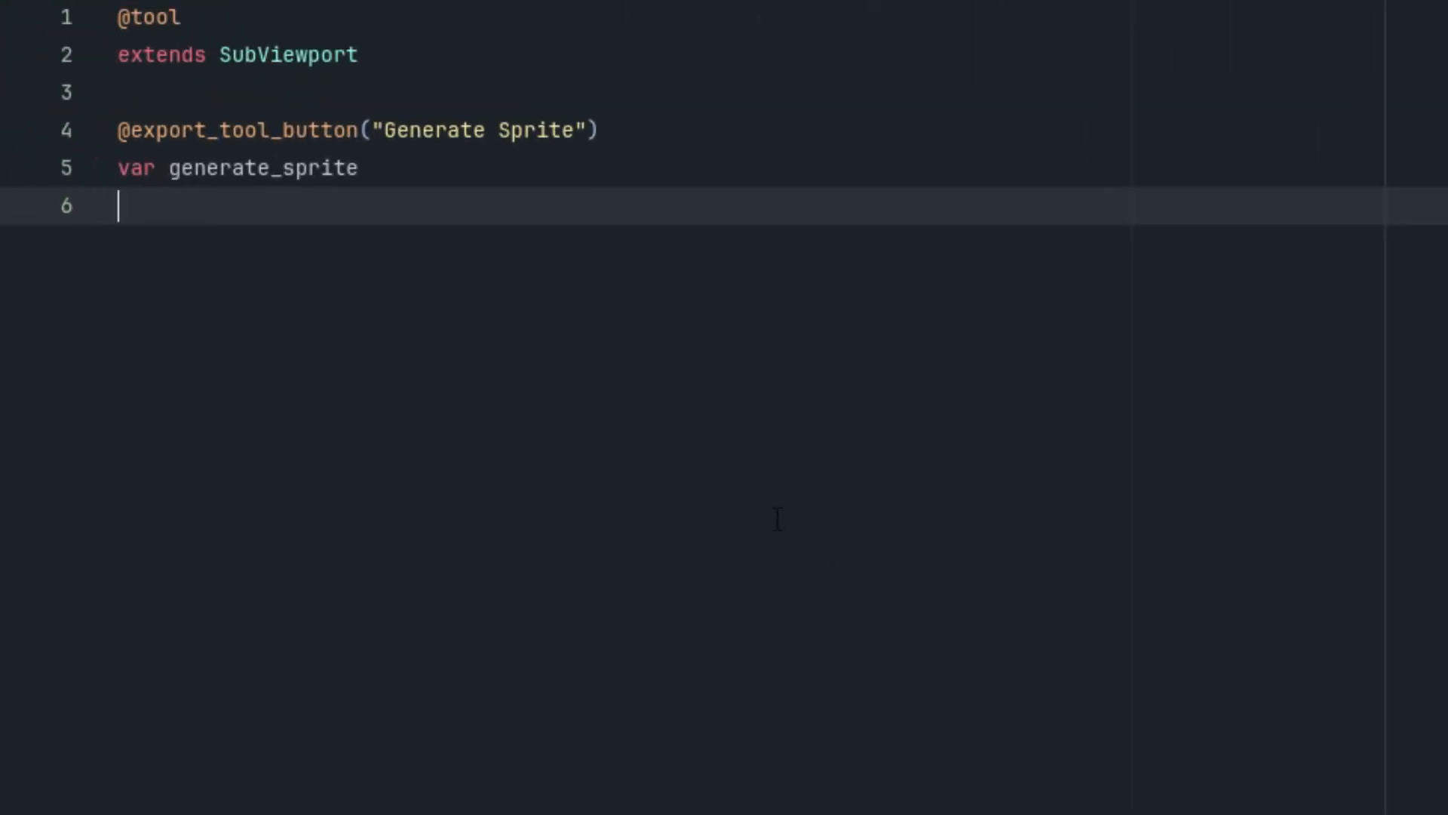
# Assign generate_sprite a func() callback whose body is print("Clicked!")
pyautogui.click(416, 173)
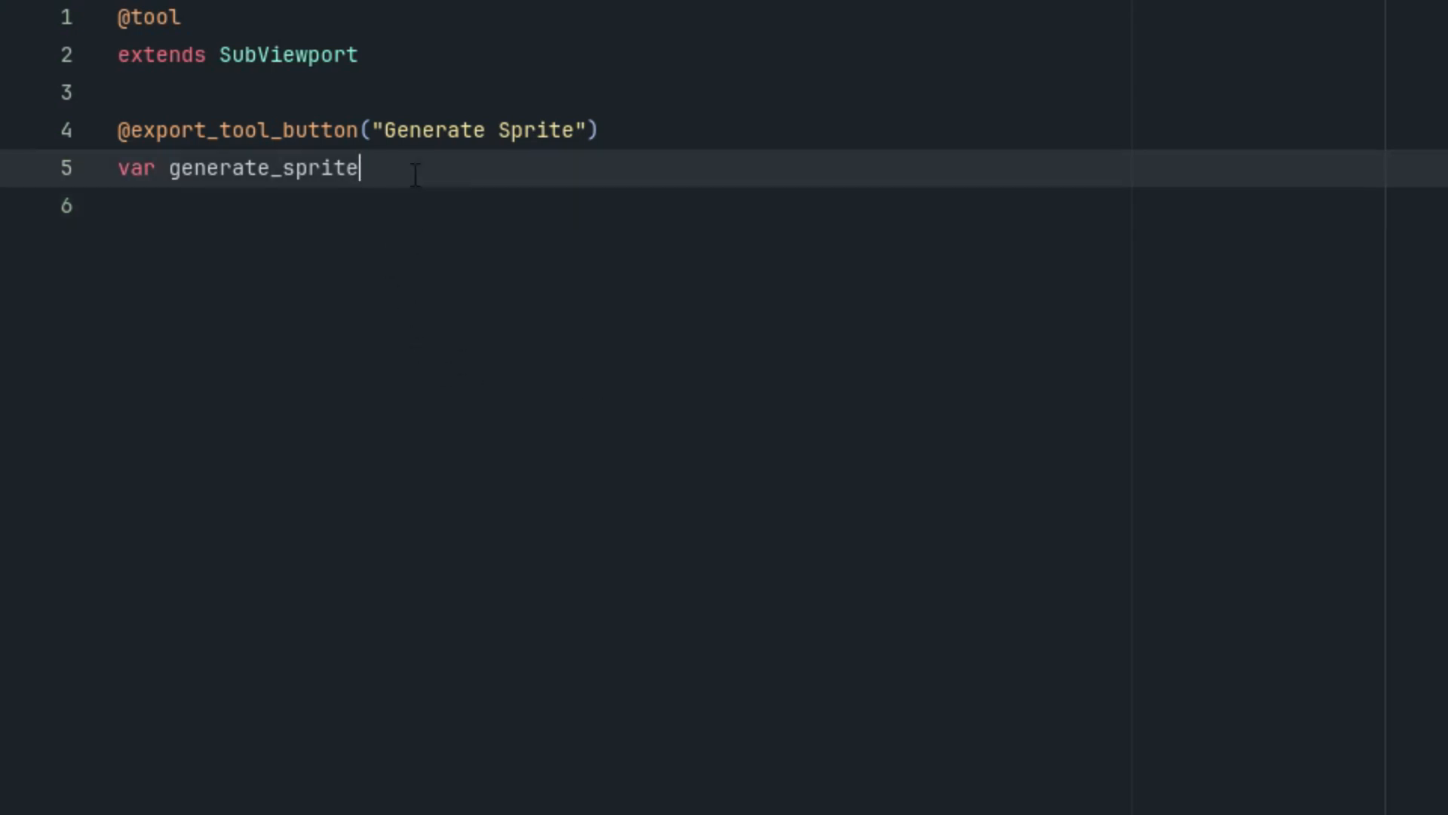
pyautogui.write('= ')
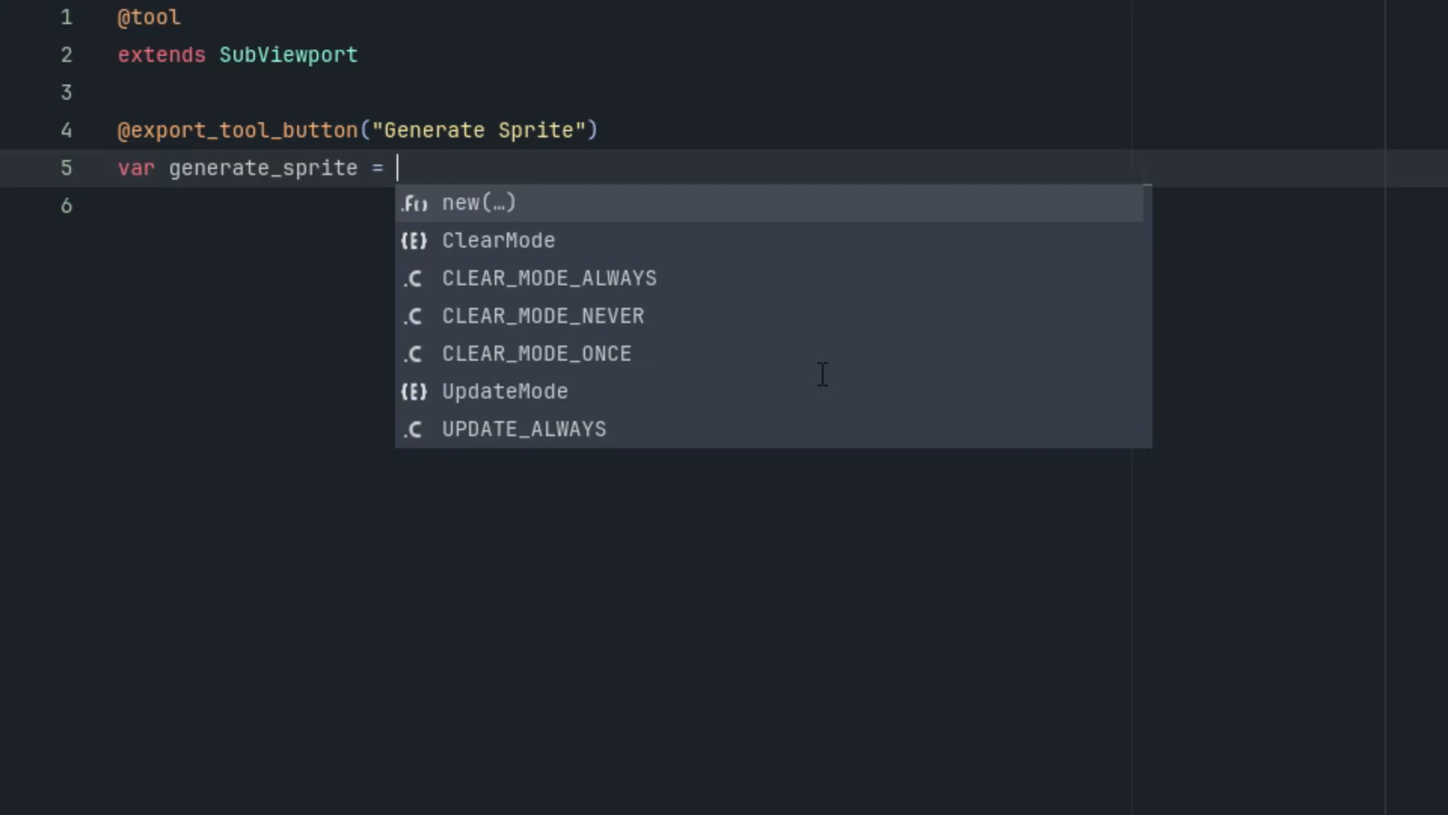
pyautogui.write('fun')
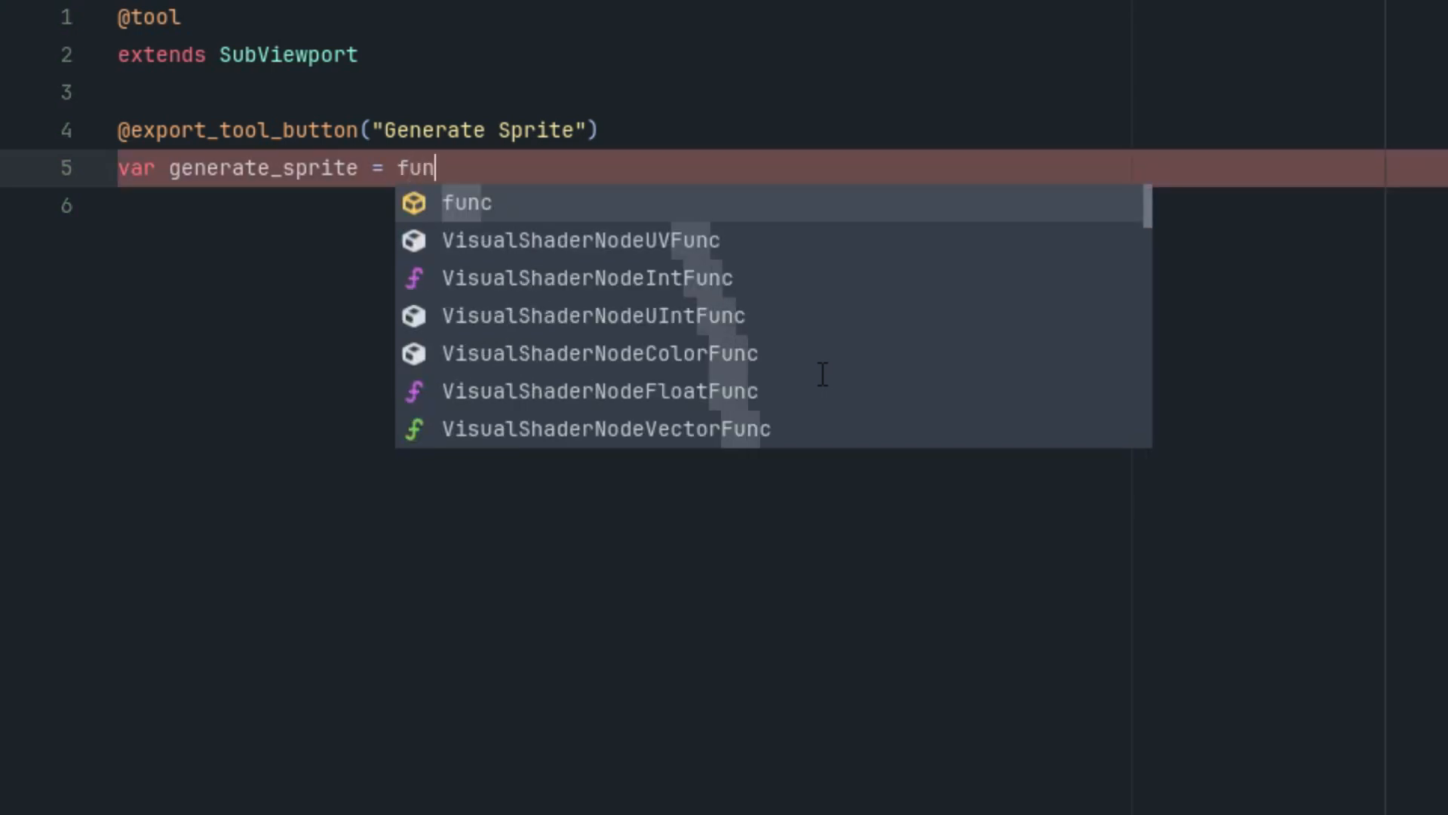
pyautogui.write('c():')
pyautogui.press('Return')
pyautogui.write('print("')
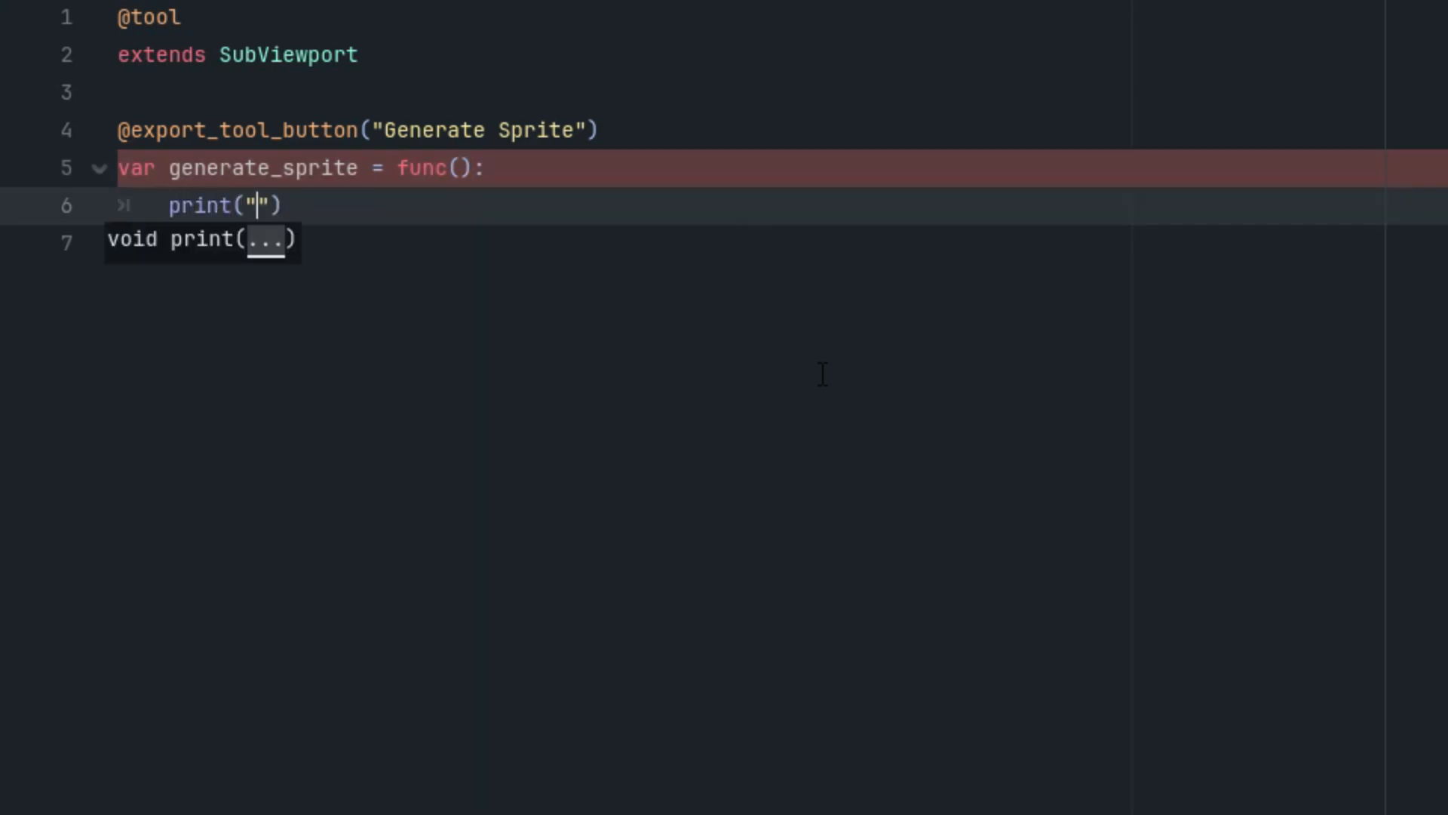
pyautogui.write('Clicked!')
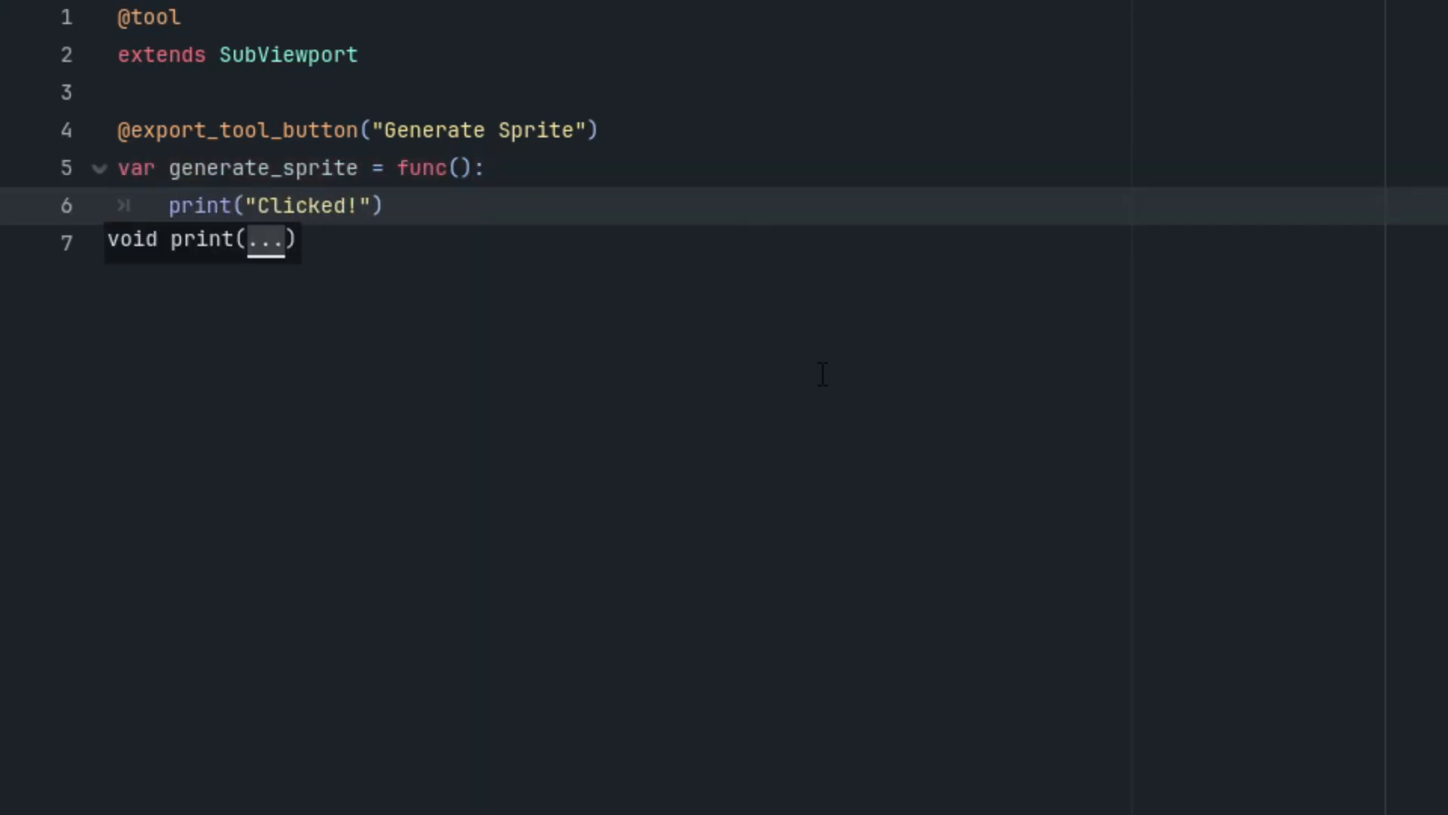
pyautogui.press('End')
pyautogui.press('Return')
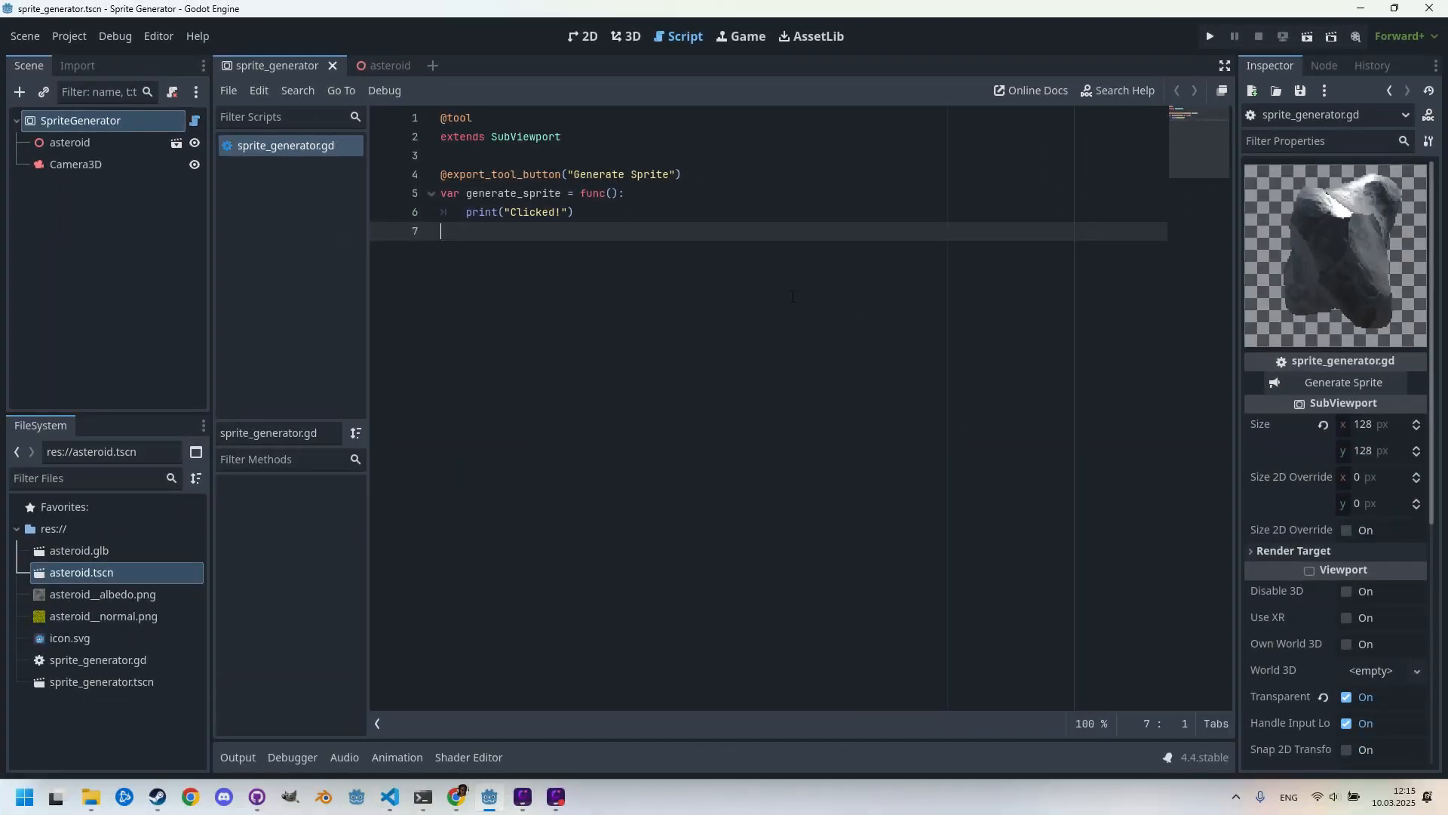
# Show the Output log and try the Generate Sprite button, which reports a Nil-instead-of-Callable error
pyautogui.click(239, 757)
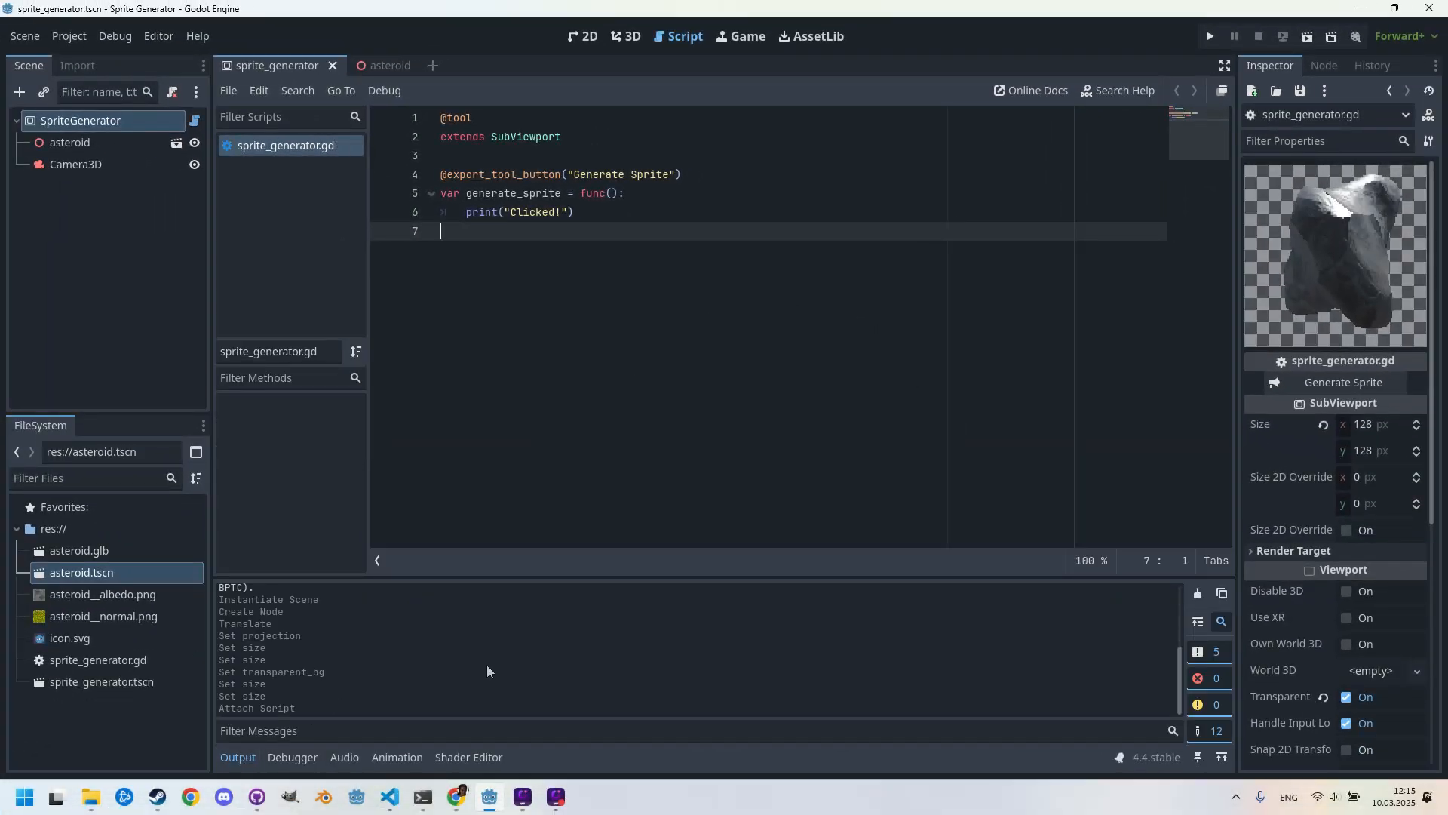
pyautogui.click(1197, 593)
pyautogui.click(1367, 382)
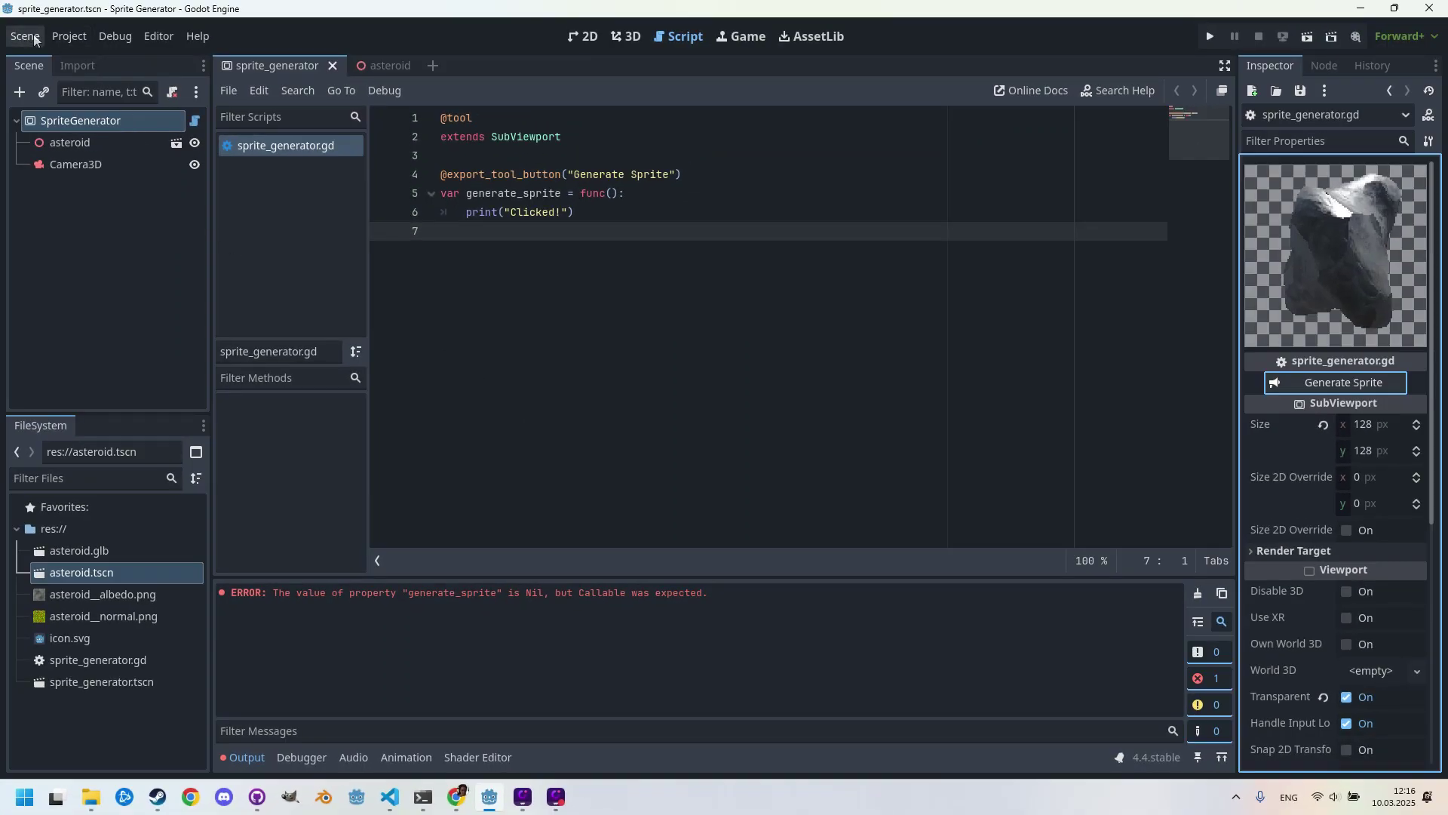
# Reload the saved scene via the Scene menu and run Generate Sprite successfully
pyautogui.click(32, 39)
pyautogui.click(100, 399)
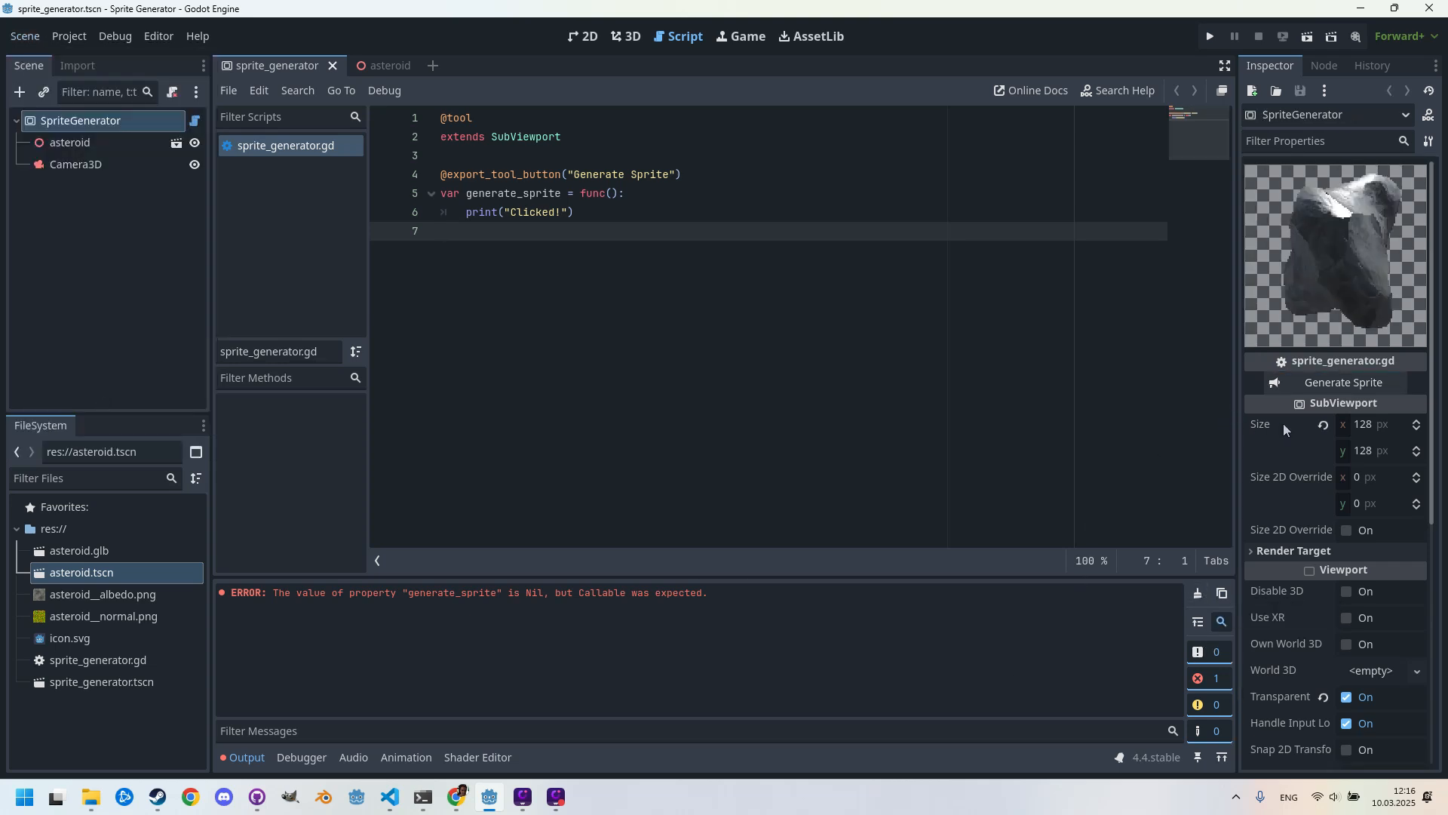
pyautogui.click(1341, 380)
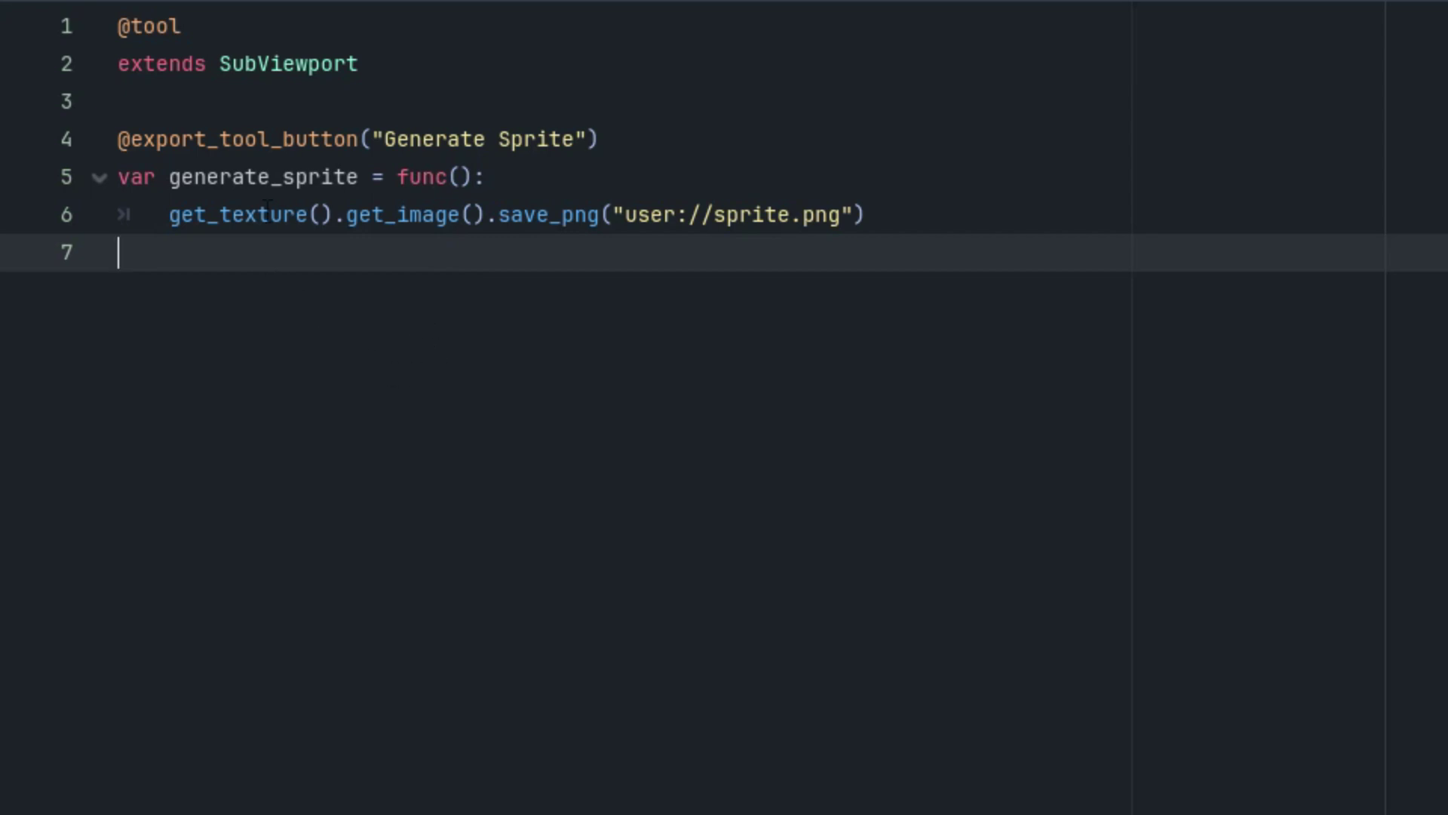
pyautogui.click(269, 103)
pyautogui.press('Return')
pyautogui.write('@ex')
pyautogui.press('Tab')
pyautogui.write('var rows: imt')
pyautogui.write(' = 2')
pyautogui.write('@ex')
pyautogui.press('Tab')
pyautogui.write('var columns: In')
pyautogui.press('BackSpace')
pyautogui.press('BackSpace')
pyautogui.write('int = 6')
pyautogui.press('Return')
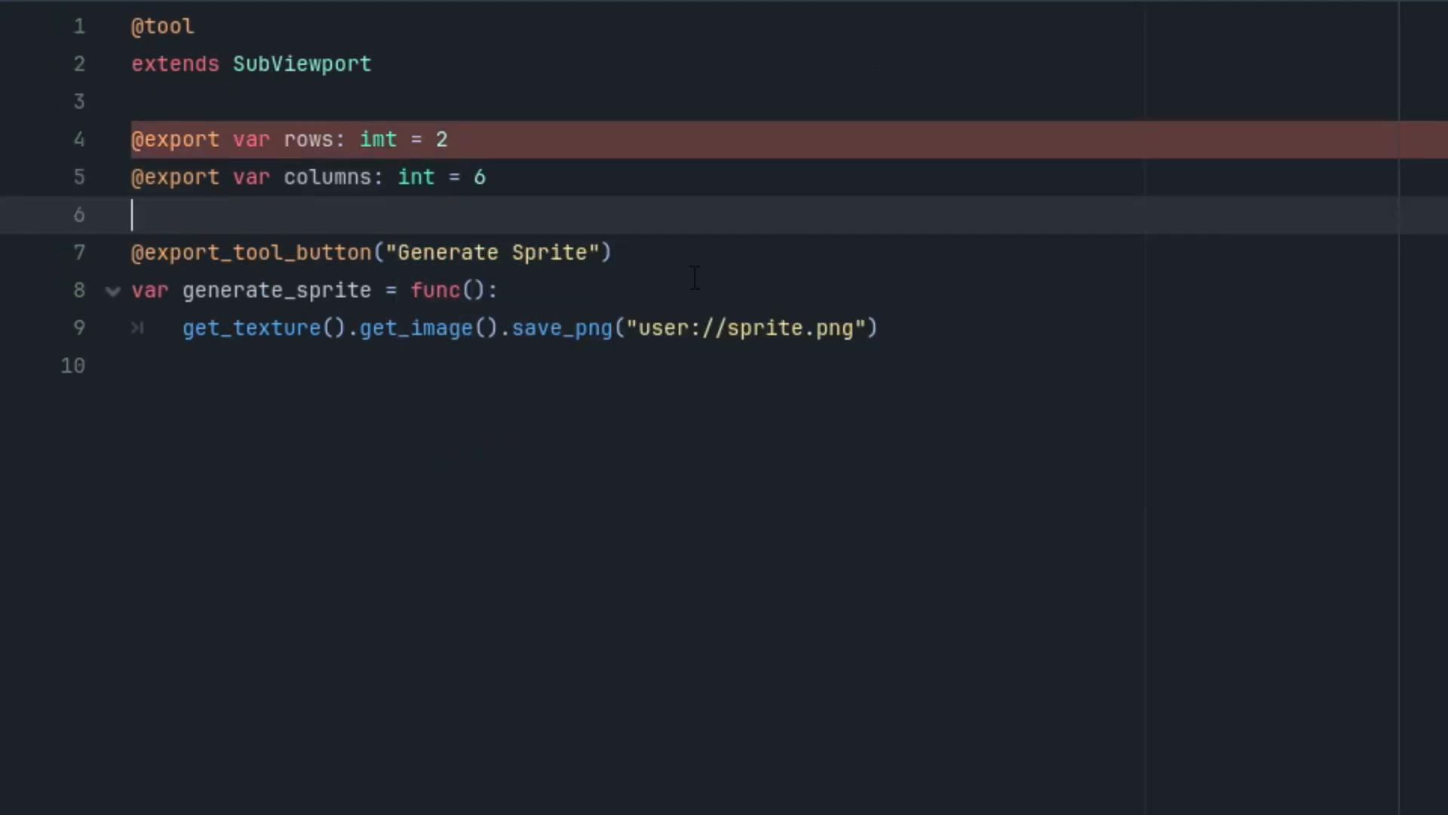
# Fix the imt typo to int, save the script and reload the saved scene to show Rows and Columns
pyautogui.click(385, 139)
pyautogui.press('BackSpace')
pyautogui.write('n')
pyautogui.click(283, 215)
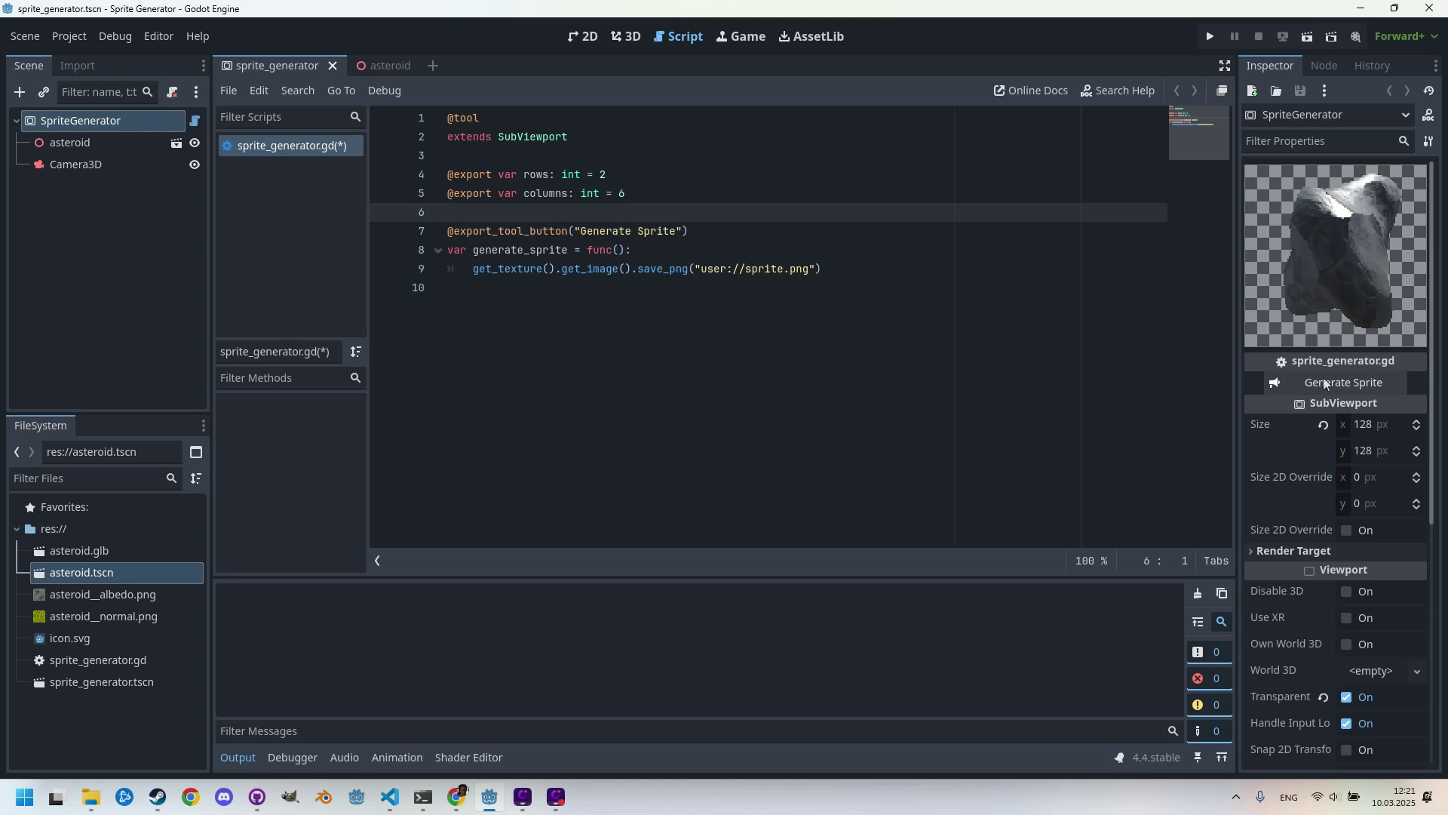
pyautogui.hotkey('ctrl', 's')
pyautogui.click(25, 35)
pyautogui.click(67, 395)
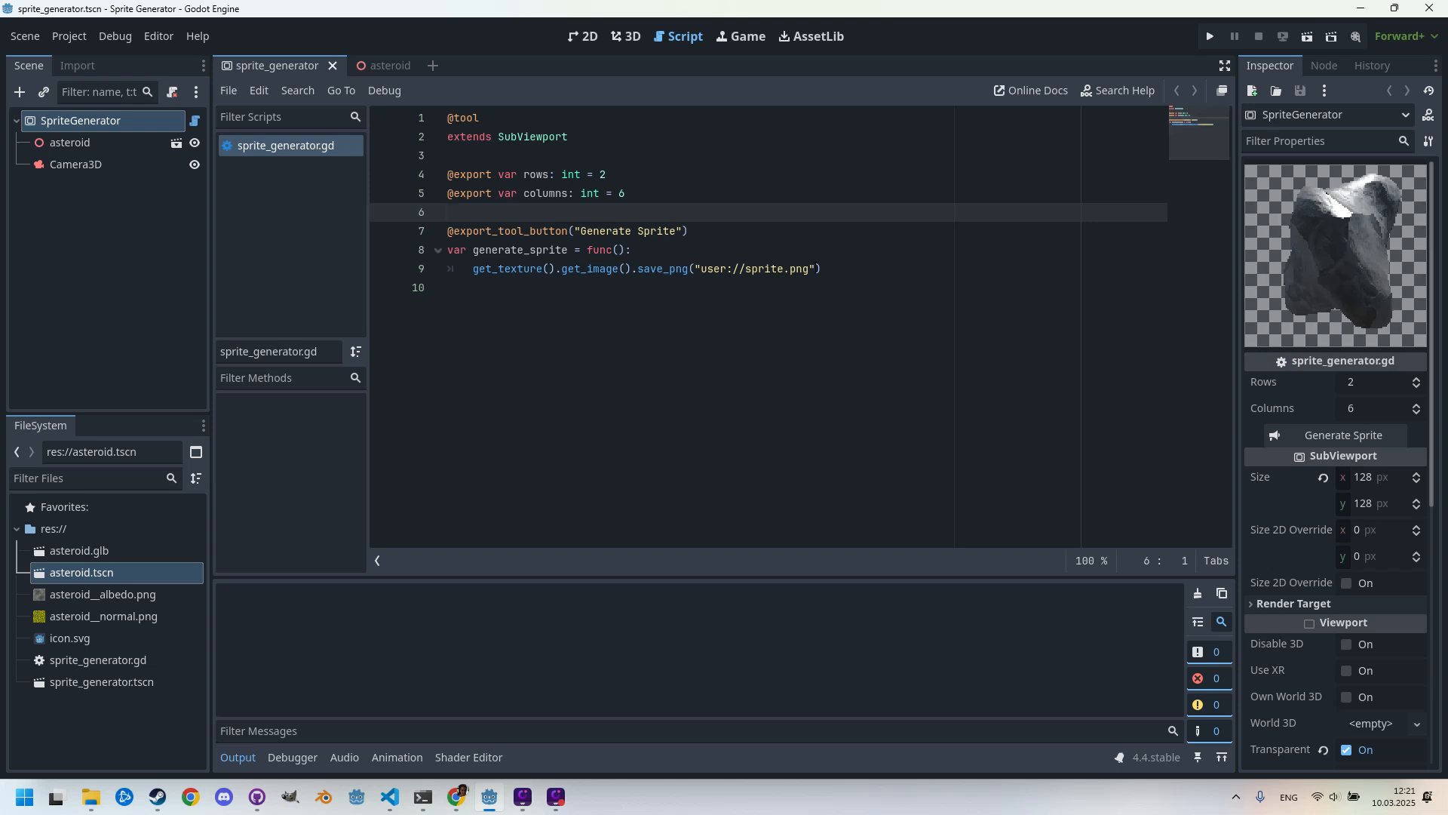
# Comment out the PNG save line and add an asteroid node reference plus an angle variable
pyautogui.click(517, 269)
pyautogui.hotkey('ctrl', 'k')
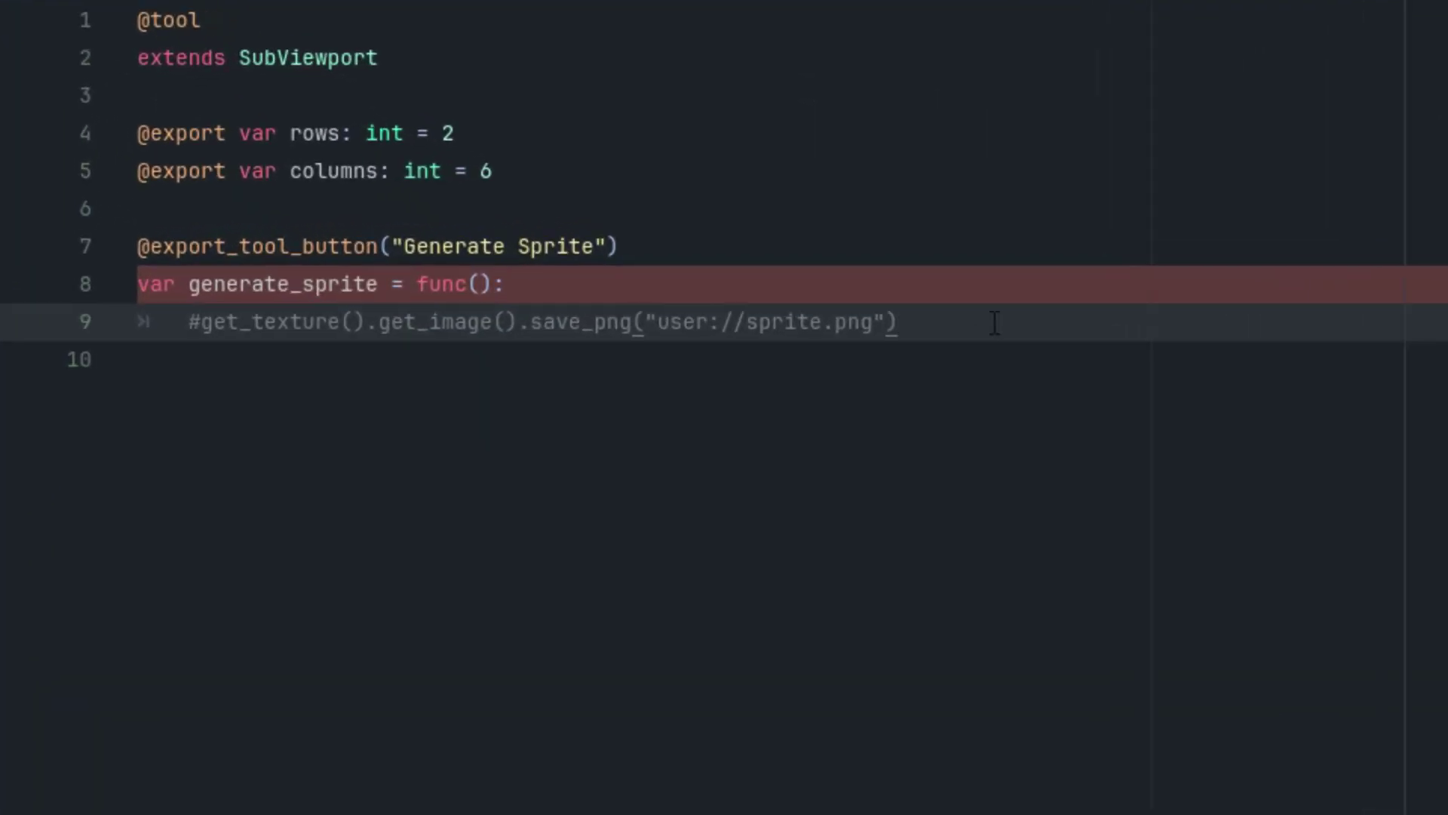
pyautogui.press('Return')
pyautogui.write('var model =')
pyautogui.moveTo(115, 330); pyautogui.dragTo(380, 378)
pyautogui.press('Return')
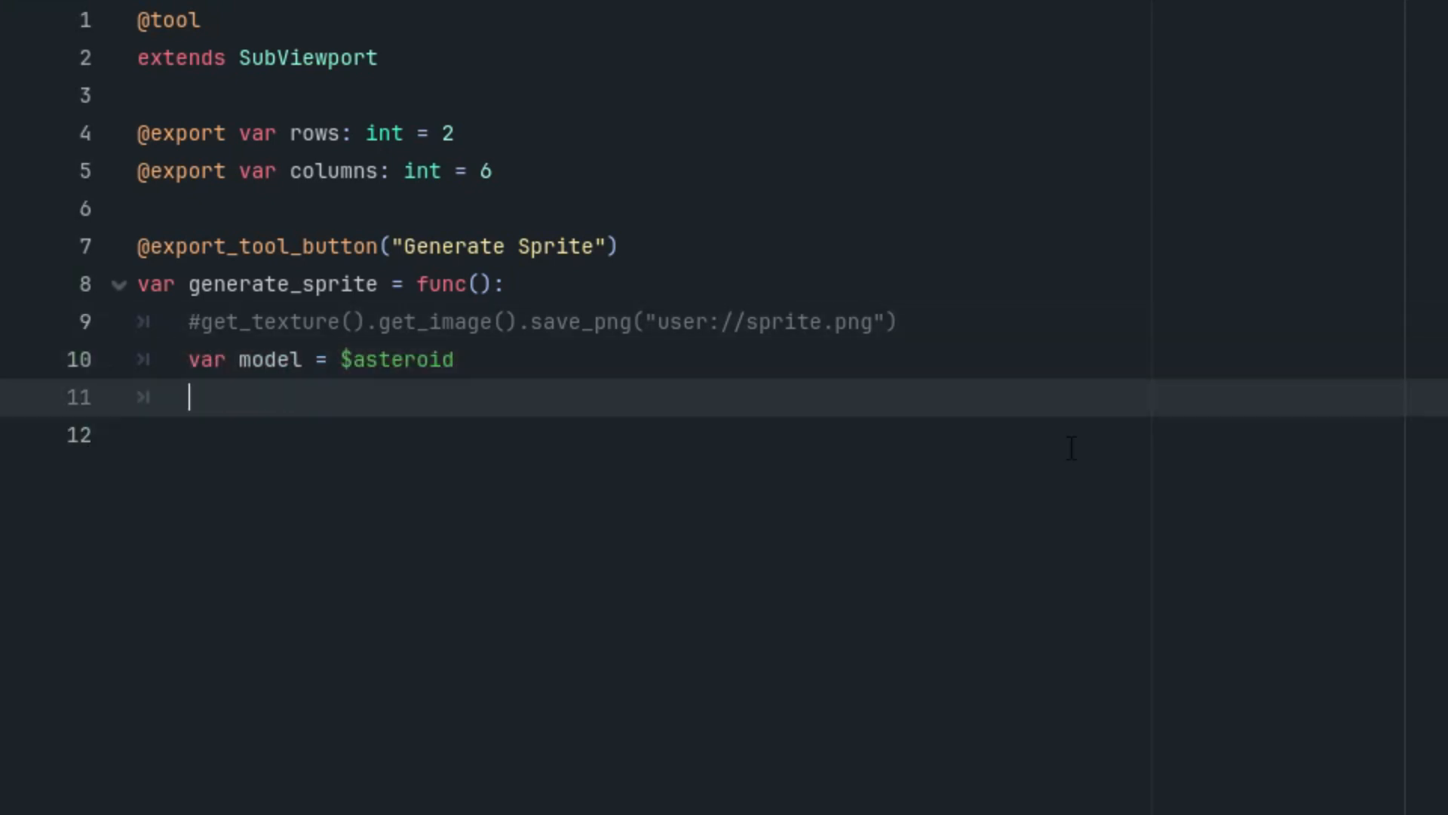
pyautogui.write('var angle = 0.0')
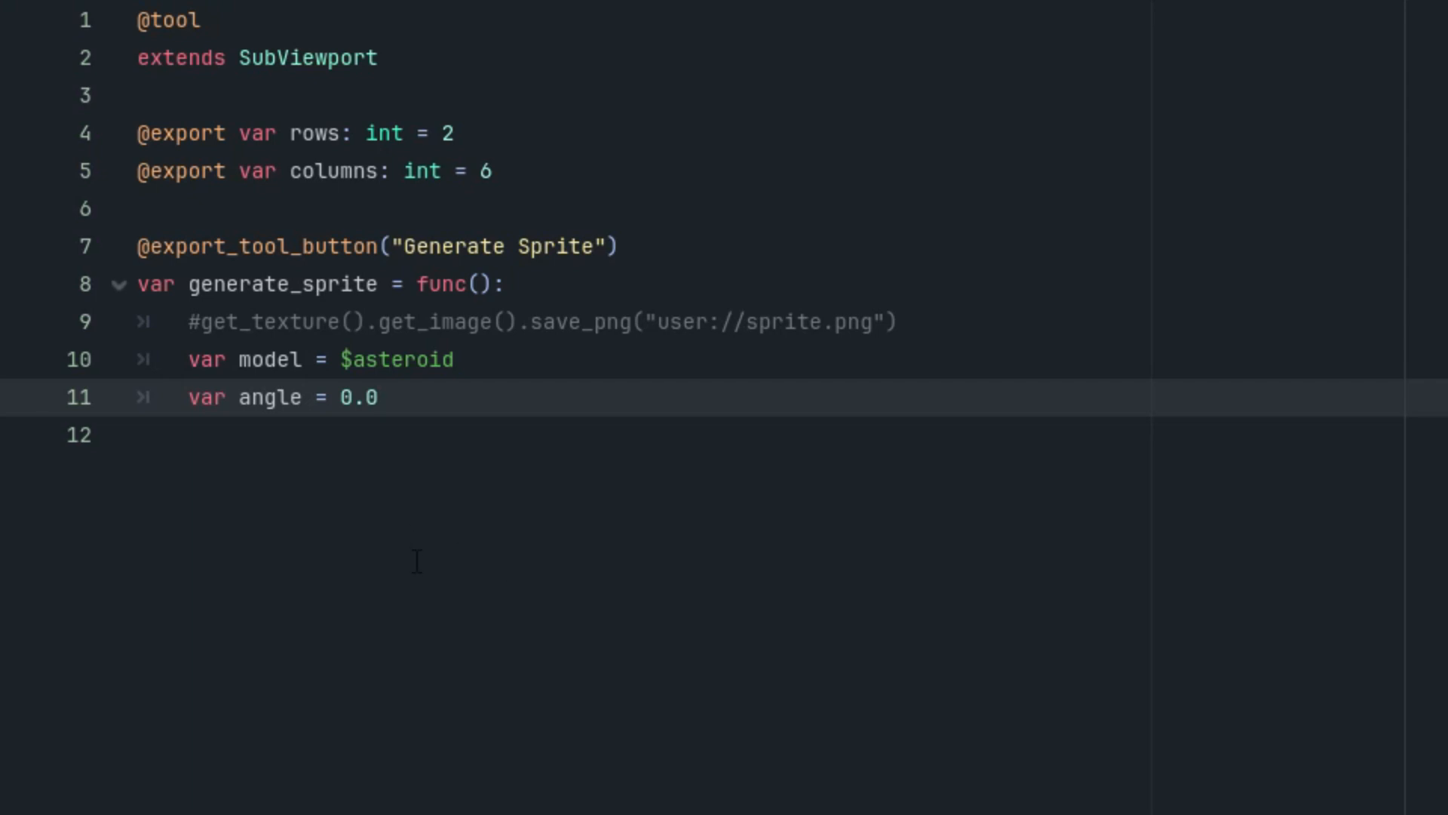
# Add var result = Image.create_empty(size.x * columns, size.y * rows, false)
pyautogui.press('Return')
pyautogui.write('var result = Im')
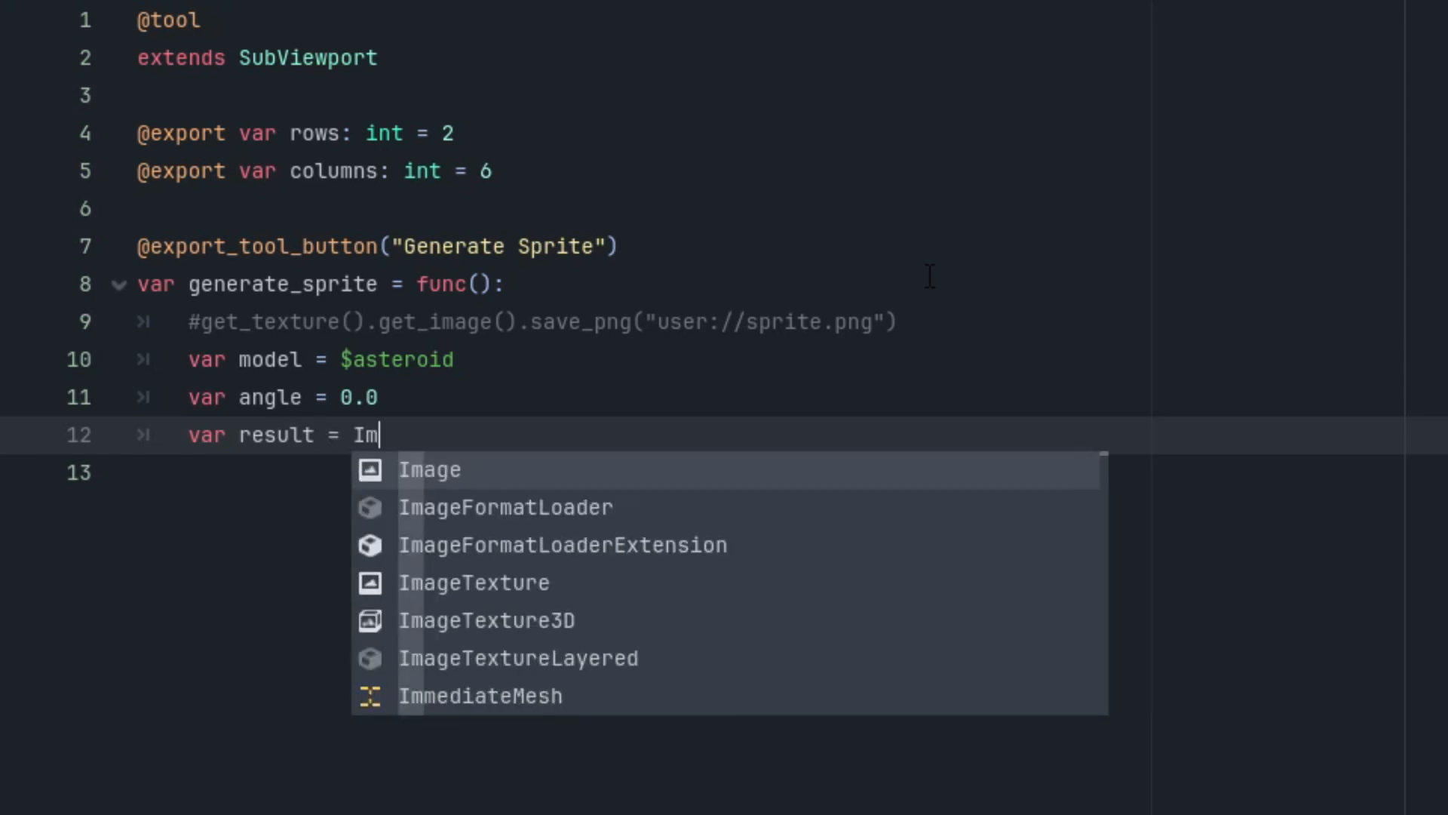
pyautogui.write('age.c')
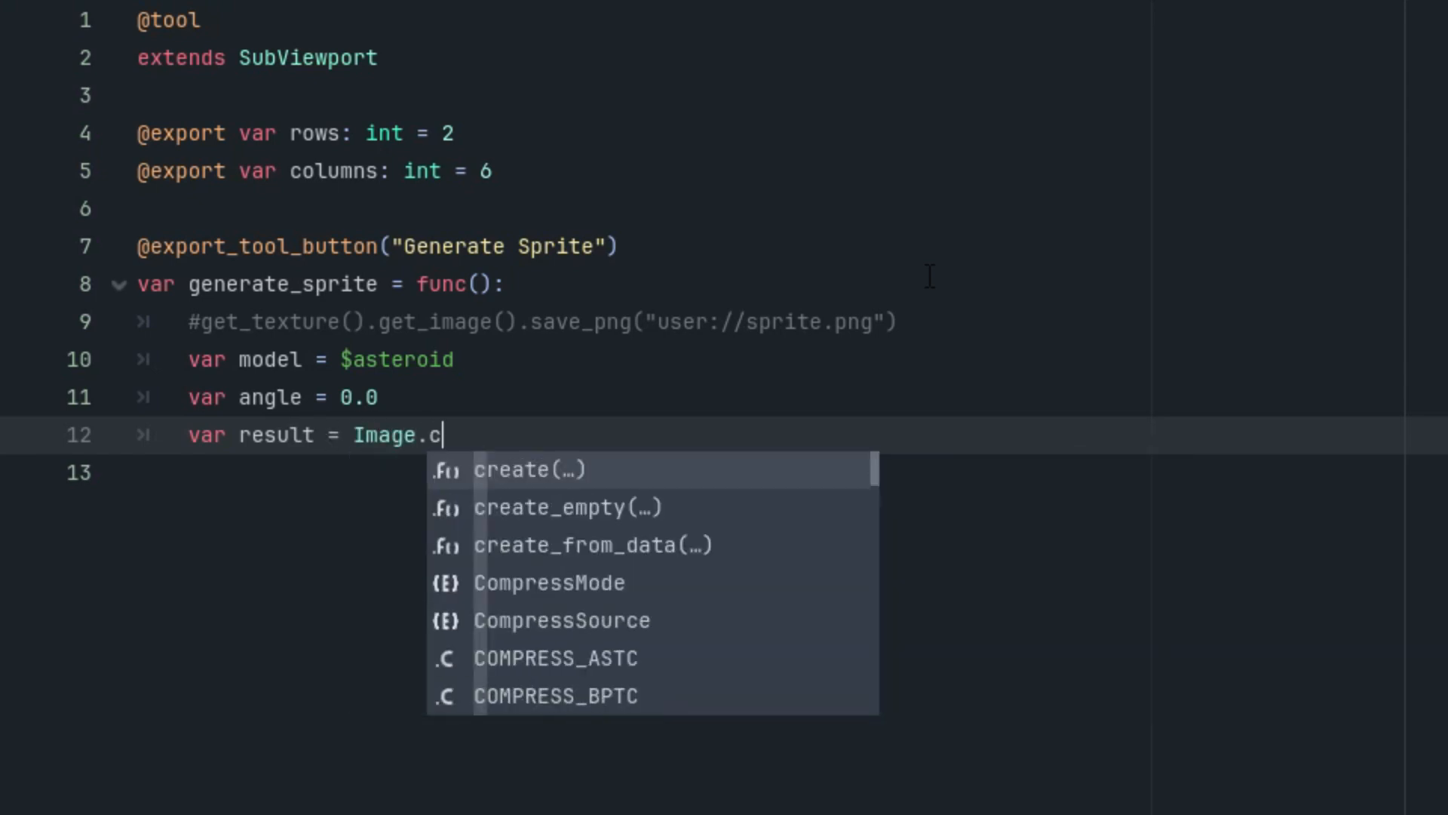
pyautogui.press('Down')
pyautogui.press('Return')
pyautogui.write('size.x * co')
pyautogui.press('Tab')
pyautogui.write(', size.y')
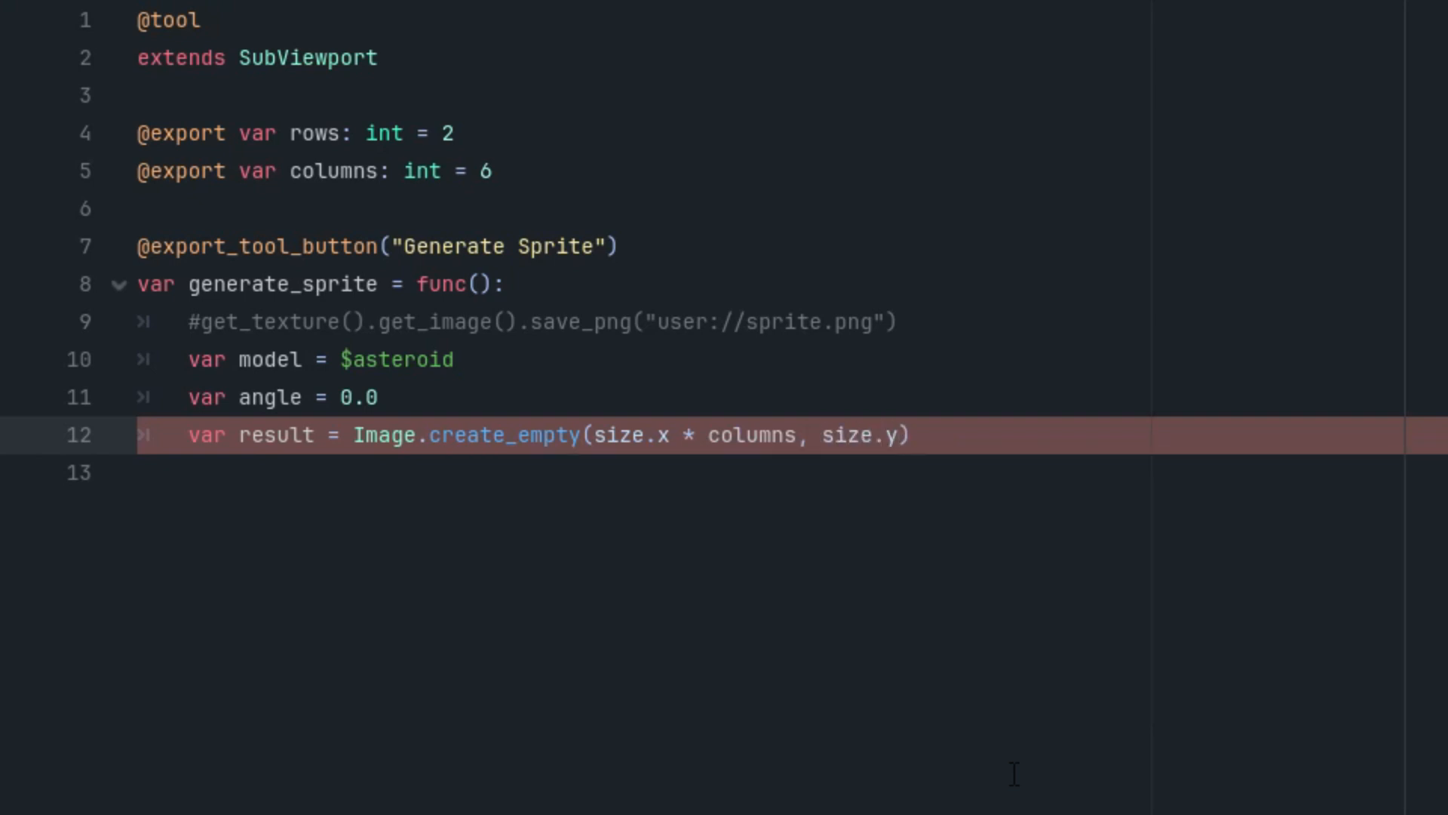
pyautogui.write(' * rows, false')
# Add var format = get_texture().get_image().get_format() before the result line
pyautogui.click(495, 399)
pyautogui.press('Return')
pyautogui.write('var format = gettex')
pyautogui.press('Tab')
pyautogui.write('.getim')
pyautogui.press('Tab')
pyautogui.write('.getf')
pyautogui.press('Tab')
# Append format as the last argument of the create_empty call
pyautogui.click(1077, 471)
pyautogui.write(', format')
pyautogui.press('Right')
# Add nested loops `for r in rows:` and `for c in columns:` after the result image
pyautogui.press('Return')
pyautogui.write('for r in rows:')
pyautogui.press('Return')
pyautogui.write('for c in columns"')
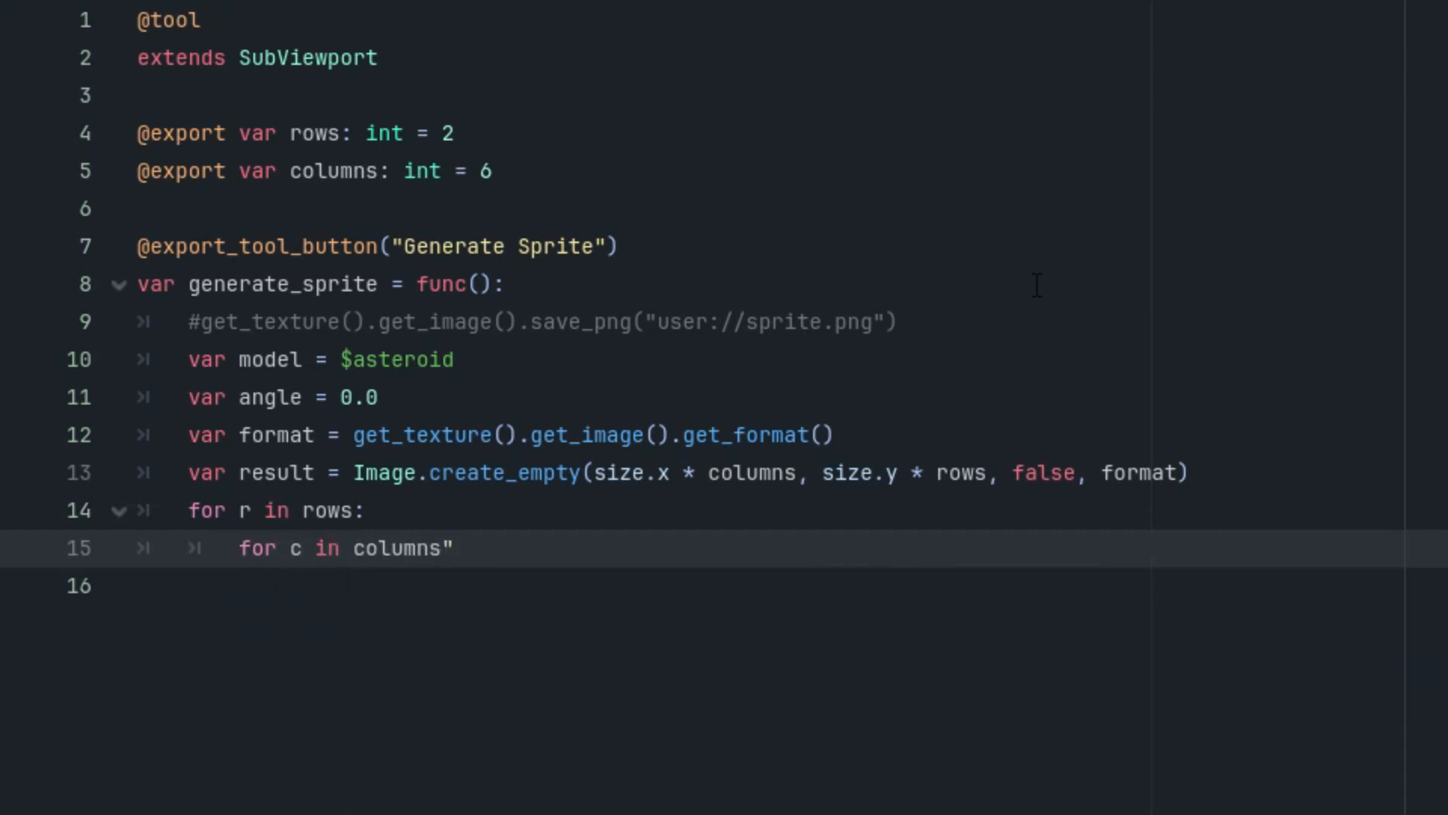
pyautogui.press('BackSpace')
pyautogui.write(':')
pyautogui.press('Return')
pyautogui.write('model.rotation.')
# Inside the column loop, set `model.rotation.y = angle`
pyautogui.press('Escape')
pyautogui.write('y')
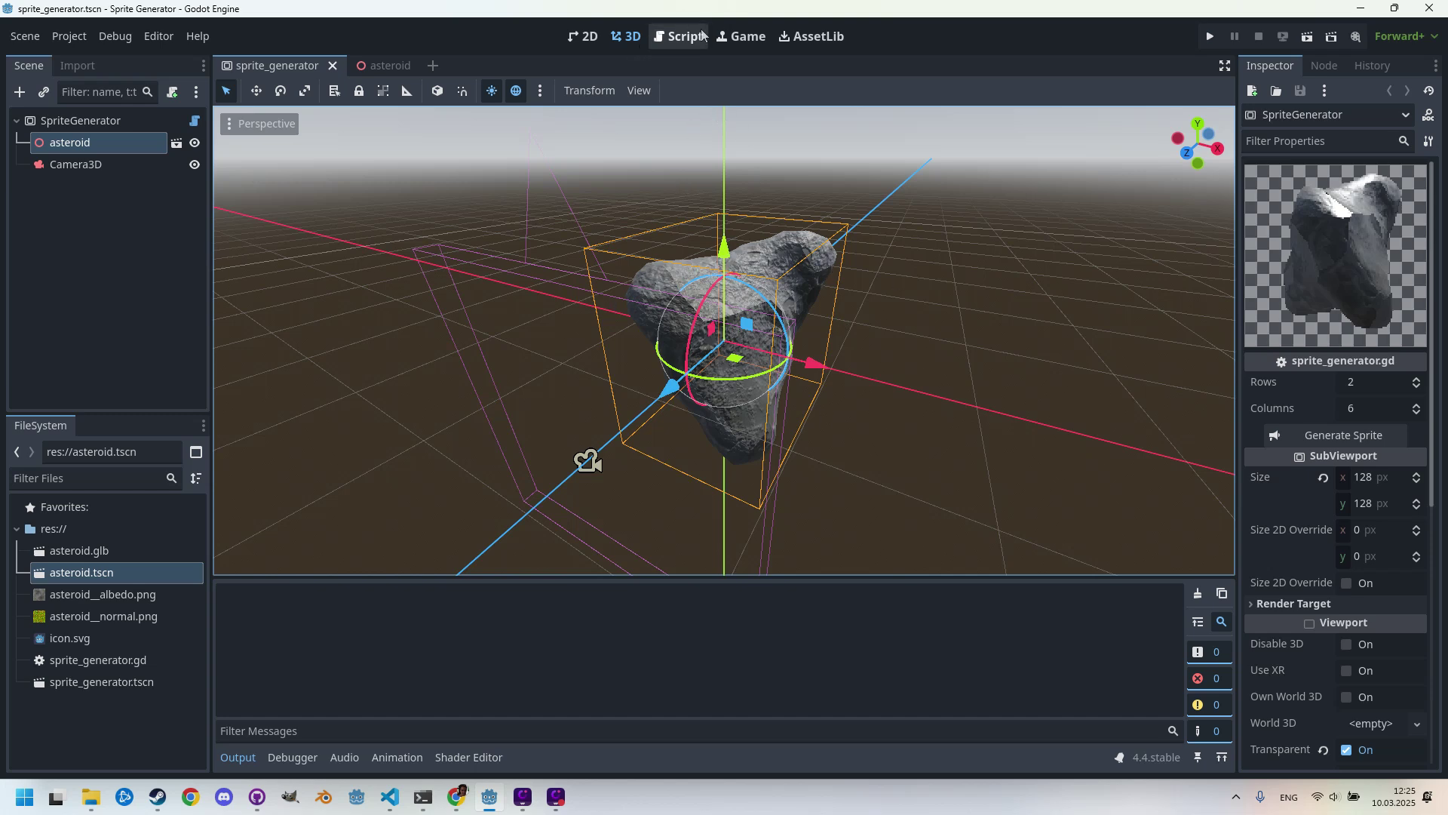
pyautogui.click(679, 35)
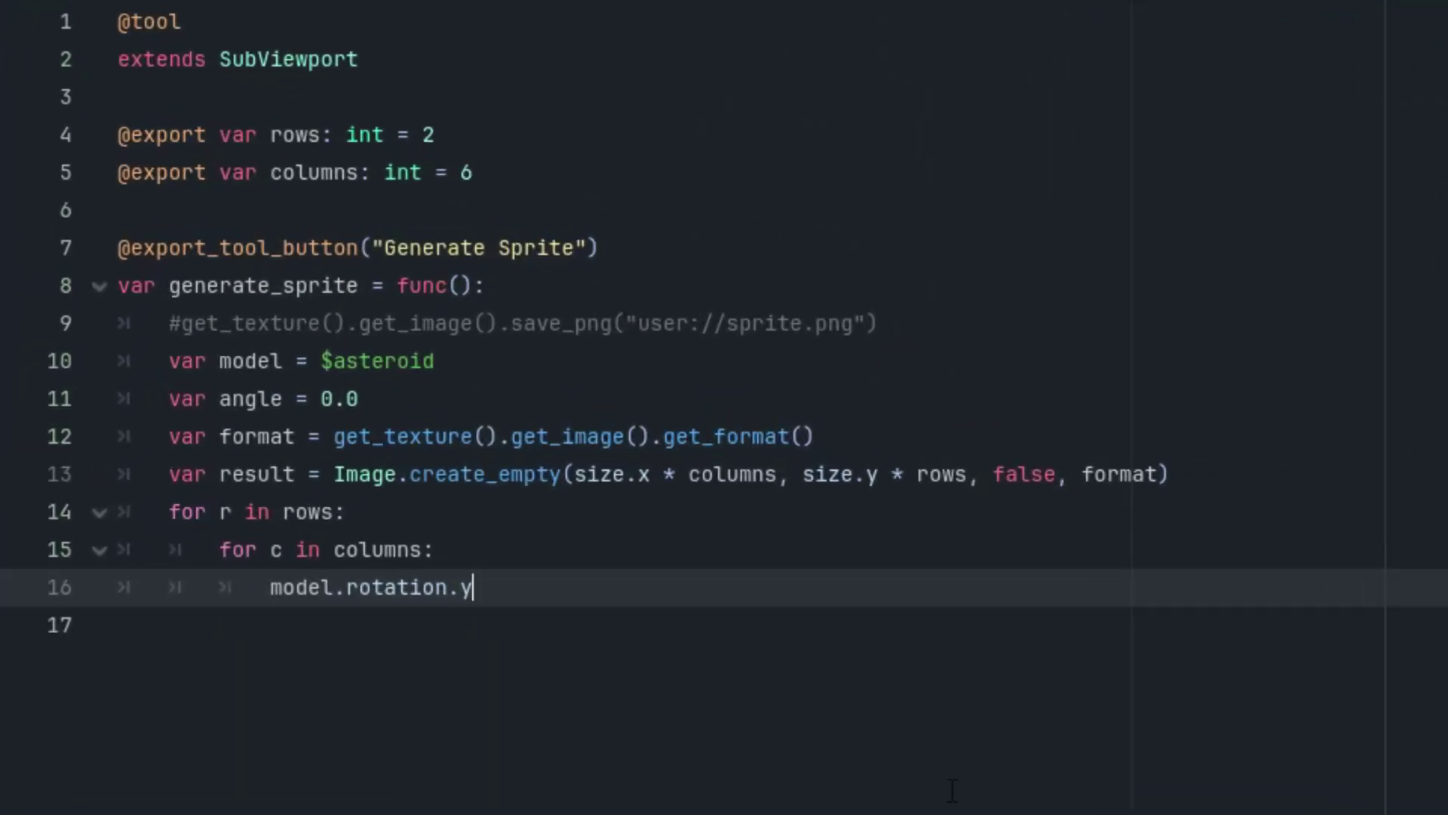
pyautogui.write('= angle')
pyautogui.press('Escape')
pyautogui.press('Return')
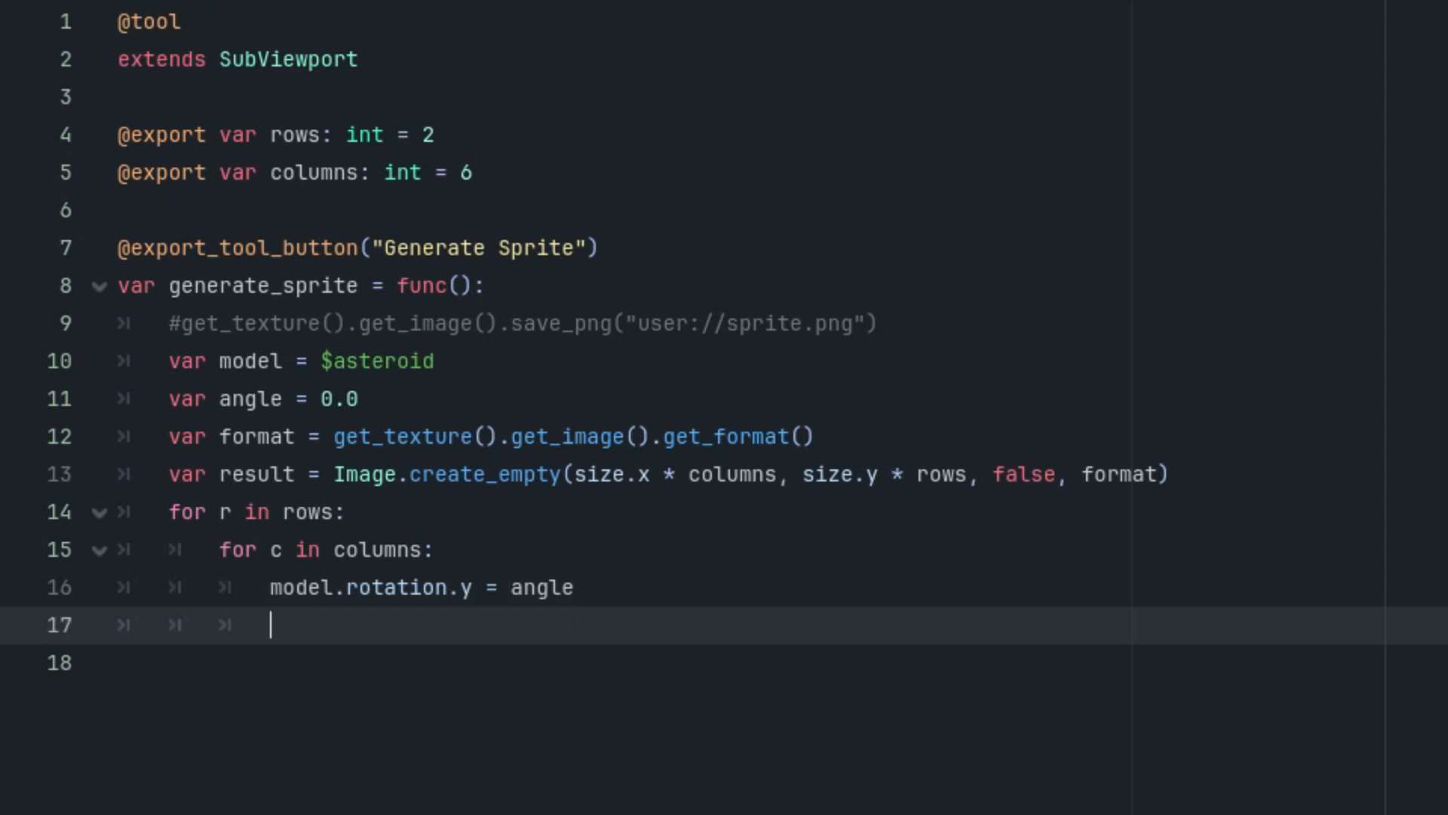
pyautogui.write('var image = gettex')
# Capture the frame with `var image = get_texture().get_image()` and begin the blit_rect call into result
pyautogui.press('Tab')
pyautogui.write('.getim')
pyautogui.press('Tab')
pyautogui.press('Return')
pyautogui.write('result.blit')
pyautogui.press('Return')
pyautogui.write('image,')
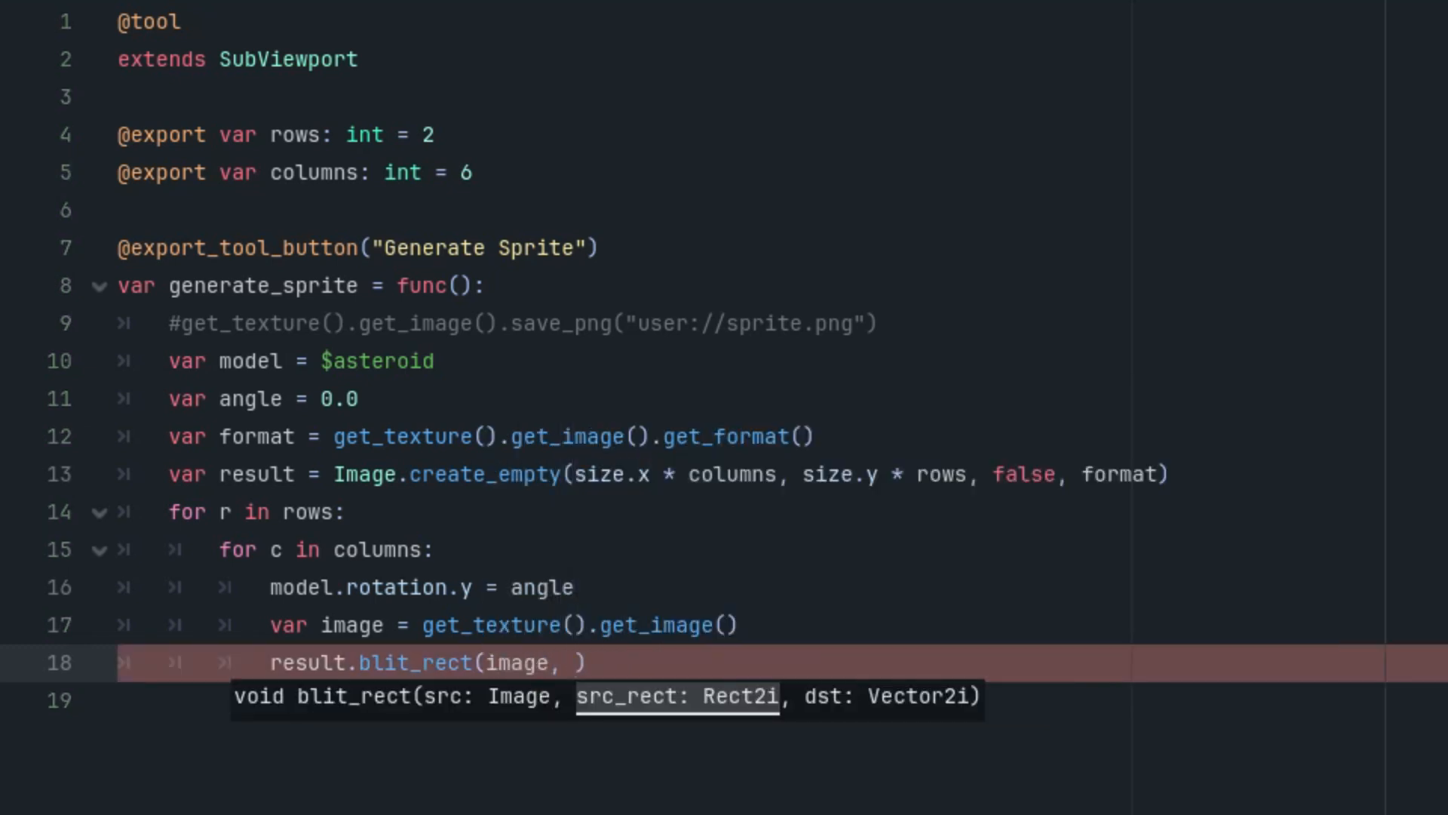
pyautogui.write('Rect2i(0, 0, size.x, sizey),')
pyautogui.write('Vecr')
# Complete `result.blit_rect(image, Rect2i(0, 0, size.x, size.y), Vector2i(size.x * c, size.y * r))`, fixing the sizey typo
pyautogui.press('Down')
pyautogui.press('Return')
pyautogui.write('(')
pyautogui.write('size.x')
pyautogui.write(' * c')
pyautogui.write(', s')
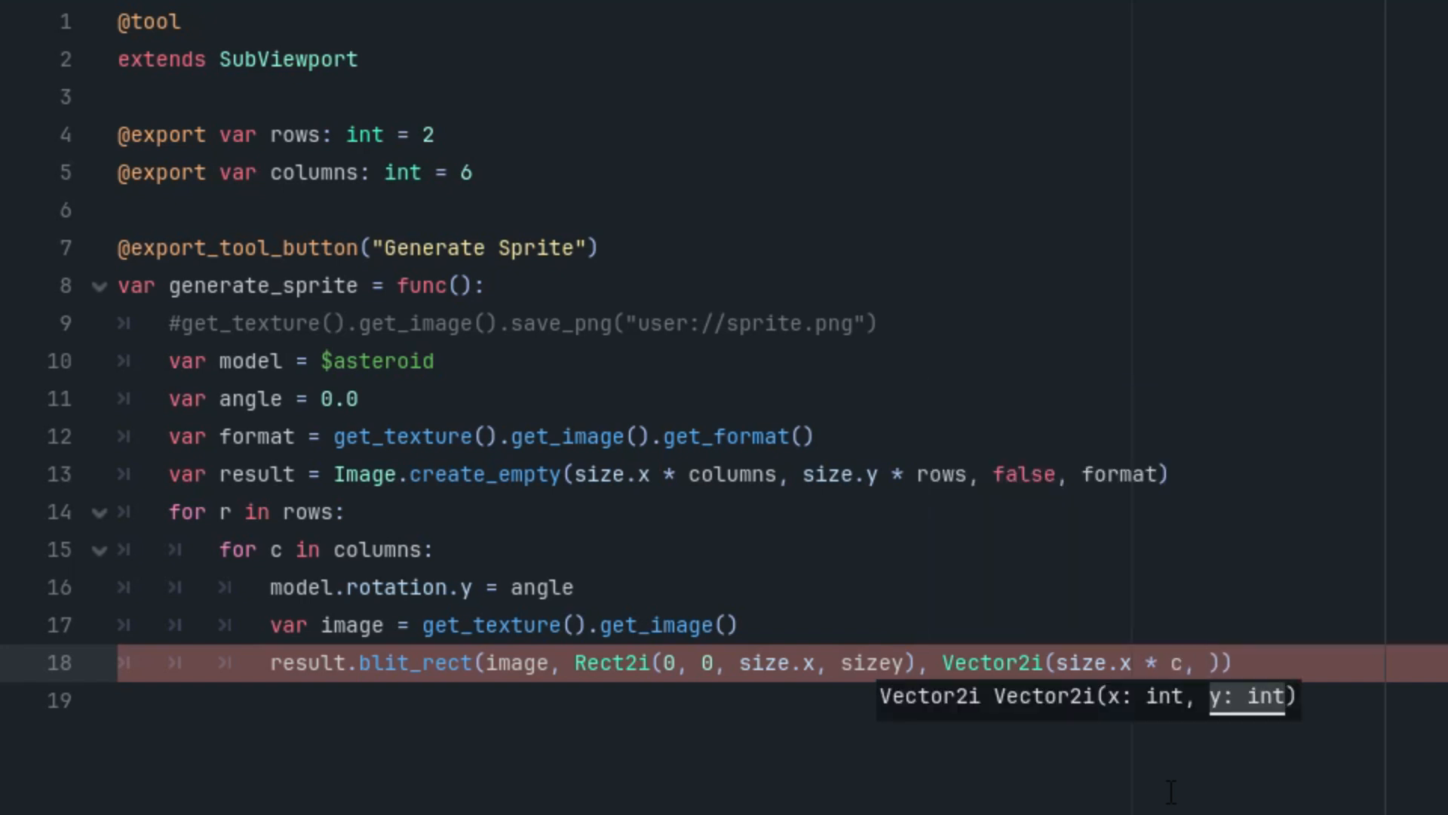
pyautogui.write('ize.y * r')
pyautogui.press('Right')
pyautogui.press('Right')
pyautogui.click(892, 663)
pyautogui.write('.')
pyautogui.click(1435, 666)
# Advance the angle each iteration with `angle += TAU / (rows * columns)`
pyautogui.press('Return')
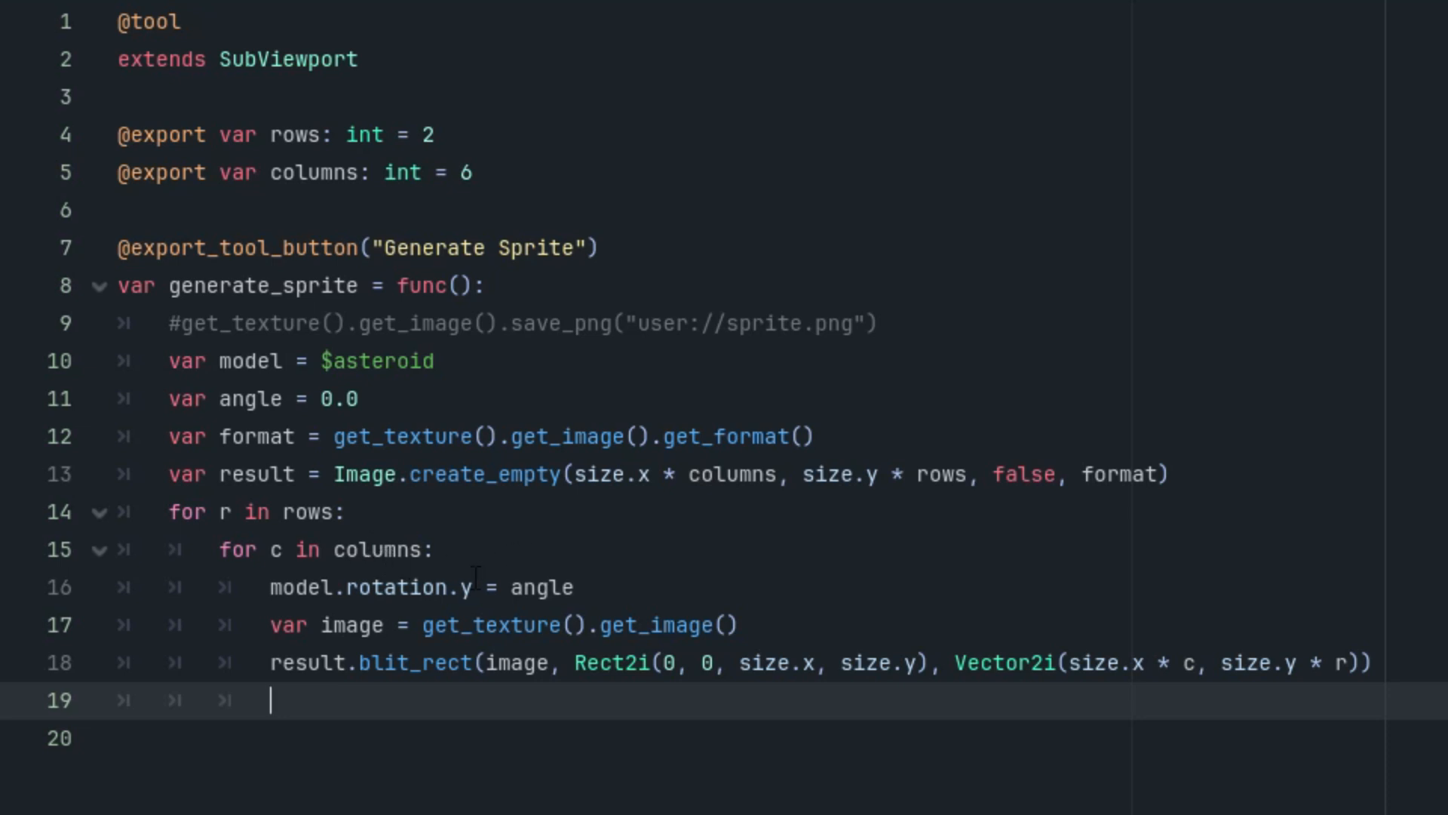
pyautogui.write('angle += TAU / (rows * columns')
pyautogui.click(396, 750)
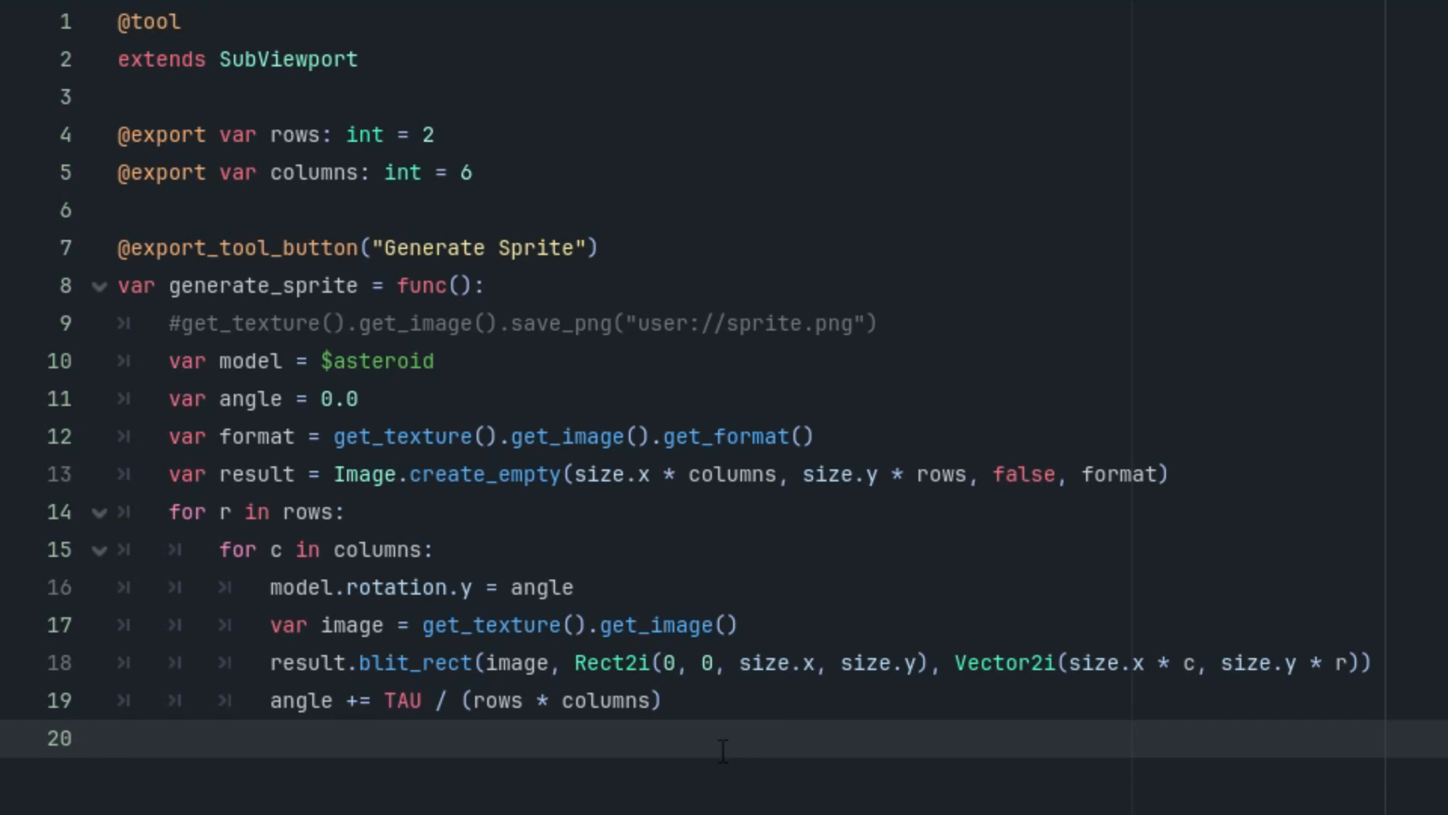
pyautogui.click(787, 710)
# Outside the loops, save the image with `result.save_png("user://atlas.png")`
pyautogui.press('Return')
pyautogui.press('BackSpace')
pyautogui.press('BackSpace')
pyautogui.write('result.savep')
pyautogui.press('Return')
pyautogui.write('"user')
pyautogui.write('://')
pyautogui.write('alta')
pyautogui.press('BackSpace')
pyautogui.press('BackSpace')
pyautogui.press('BackSpace')
pyautogui.write('tlas.png')
# Reload the saved scene and run Generate Sprite on the SpriteGenerator node
pyautogui.click(624, 770)
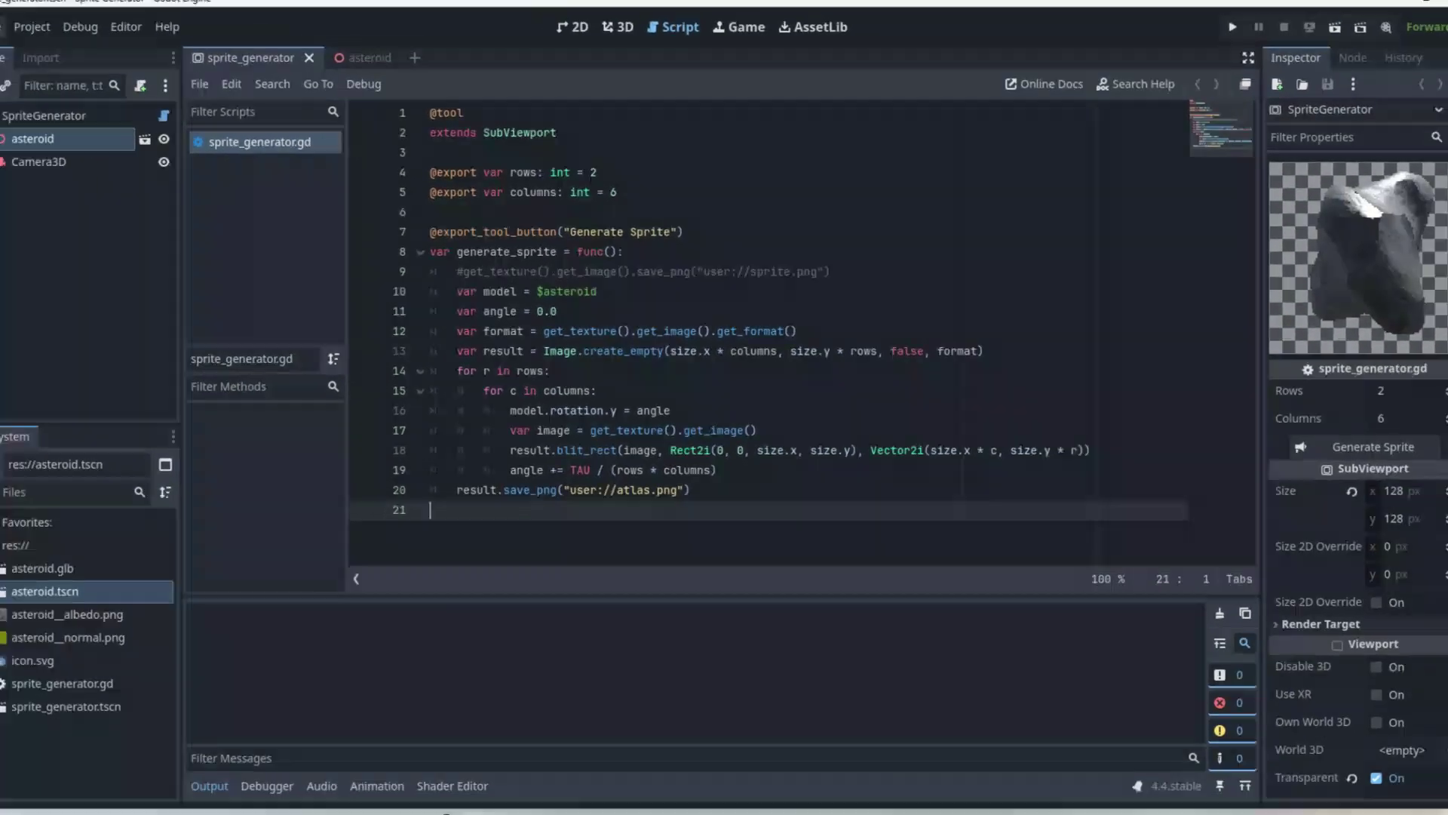
pyautogui.click(24, 36)
pyautogui.click(49, 396)
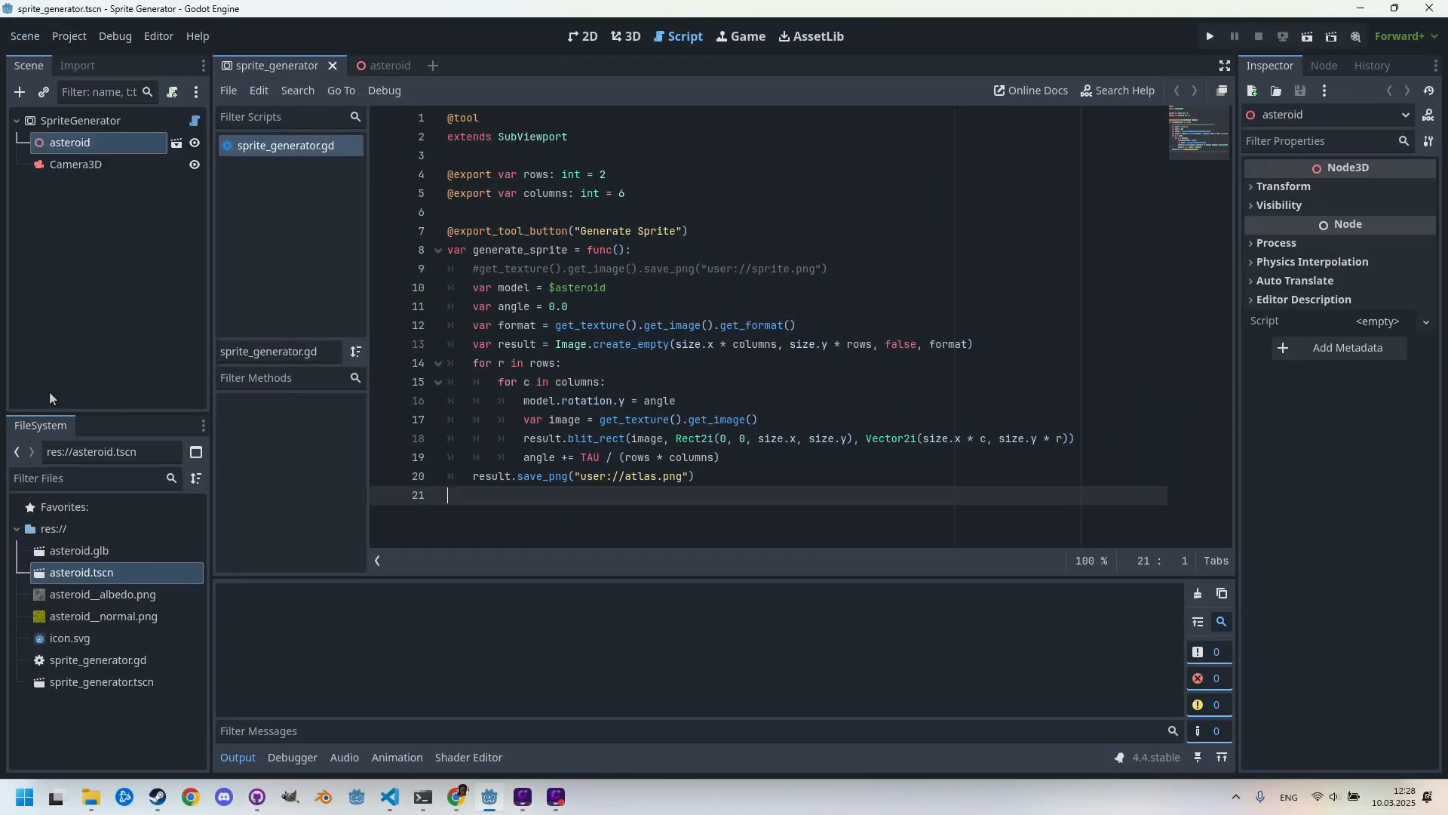
pyautogui.click(80, 120)
pyautogui.click(1355, 435)
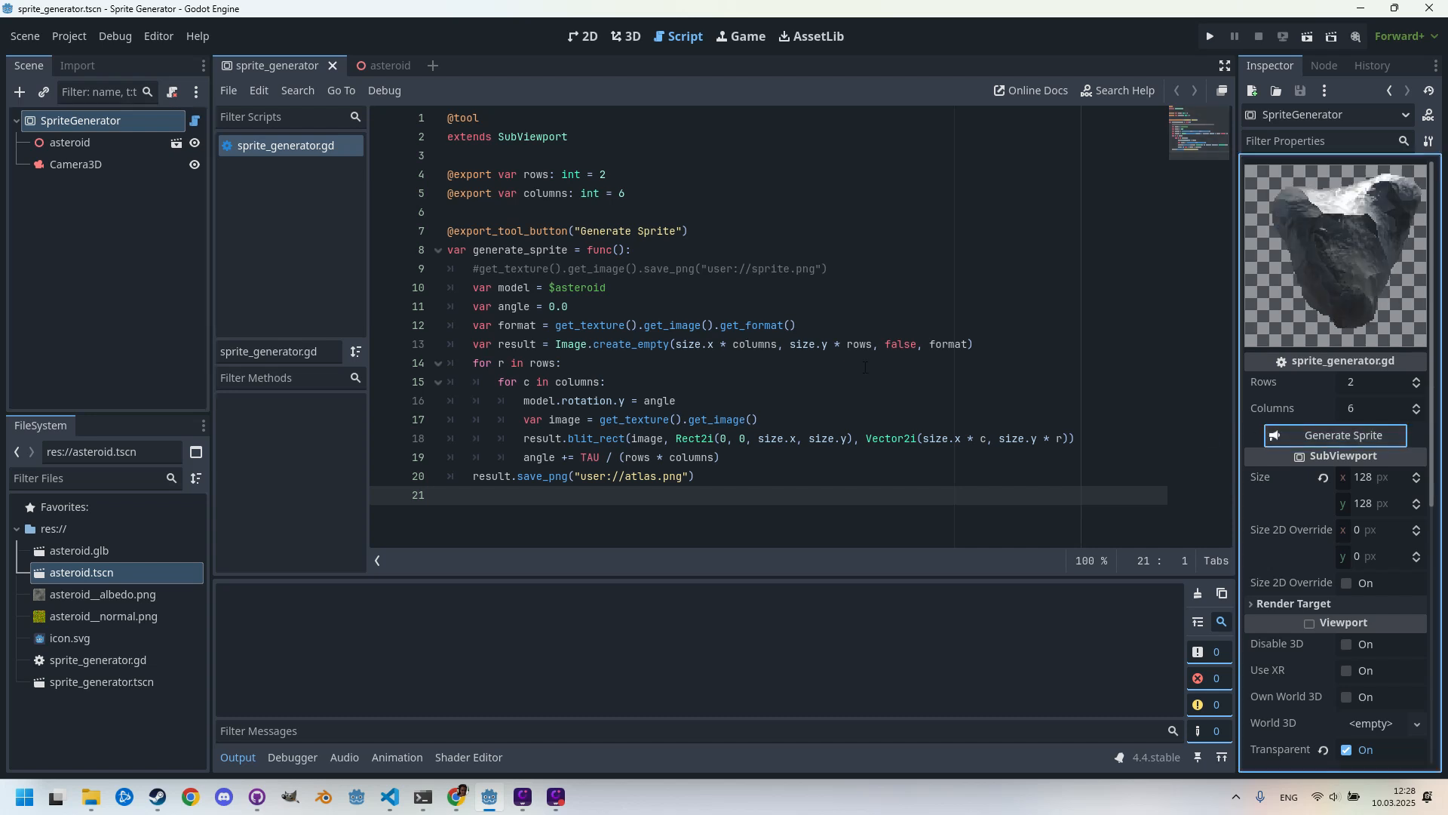
pyautogui.moveTo(91, 797)
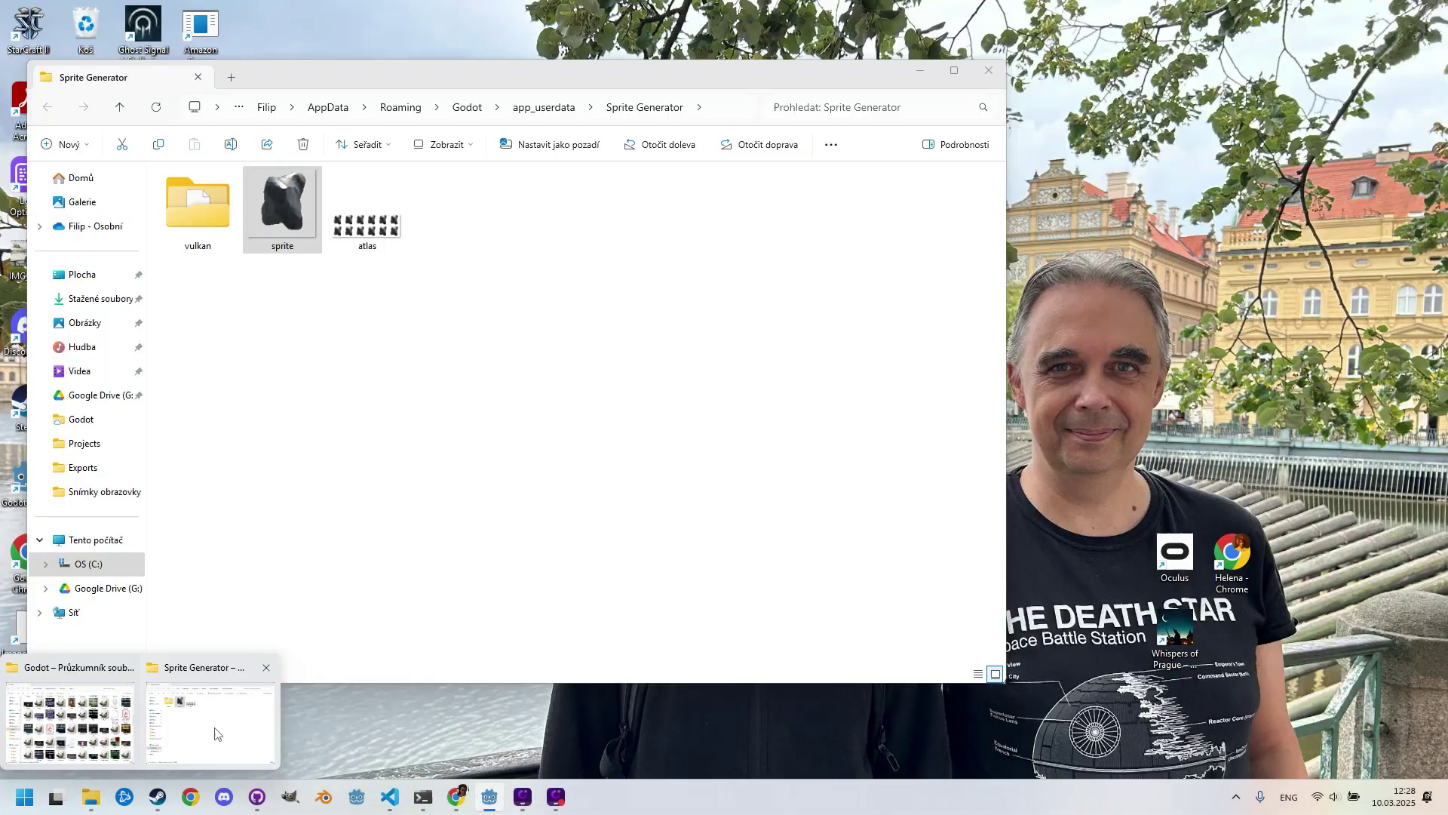
# View the generated atlas.png from the project folder in File Explorer
pyautogui.click(213, 727)
pyautogui.doubleClick(367, 215)
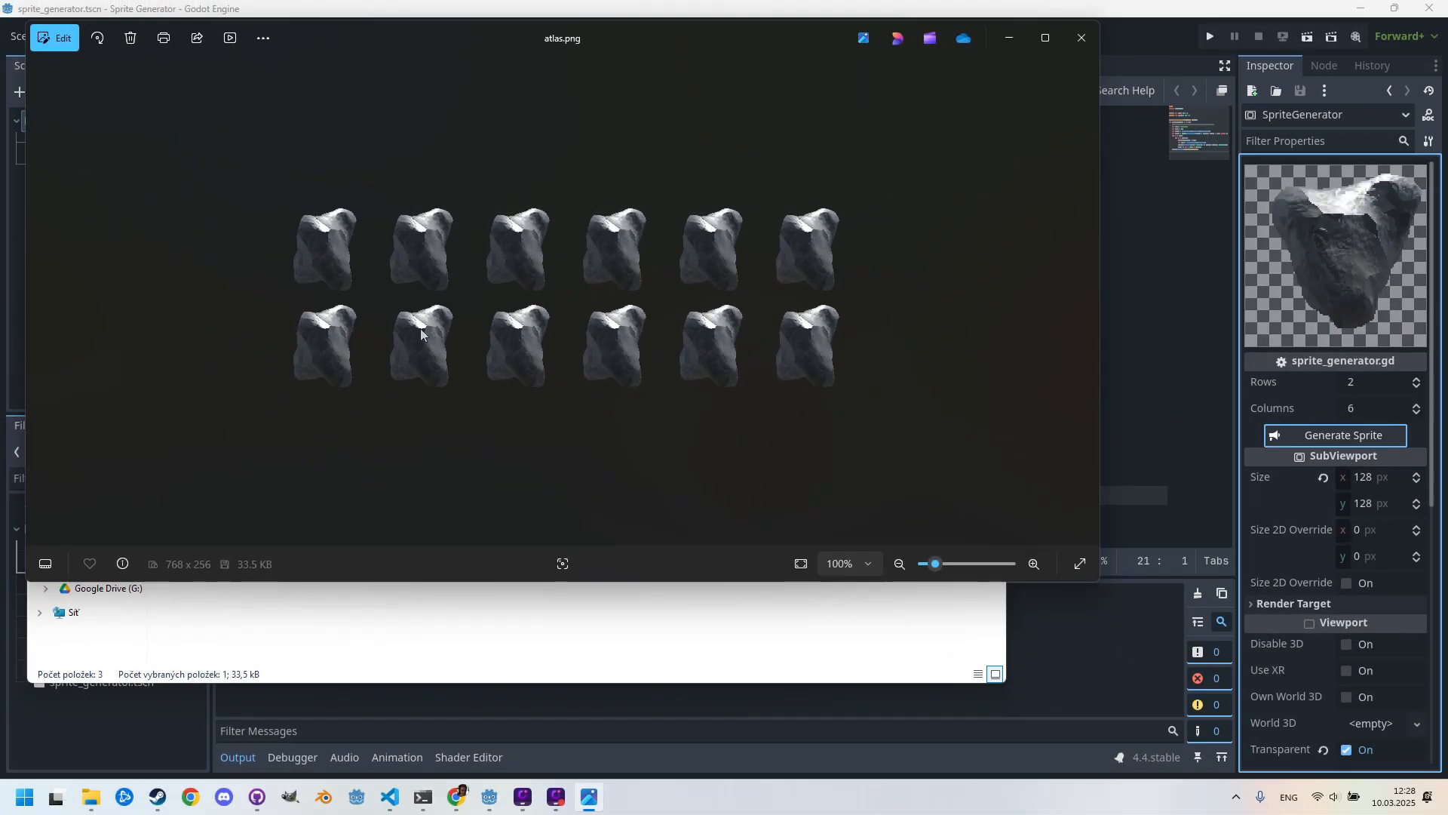
# Close the preview and add `await RenderingServer.frame_post_draw` after the rotation line
pyautogui.click(1080, 38)
pyautogui.click(1072, 37)
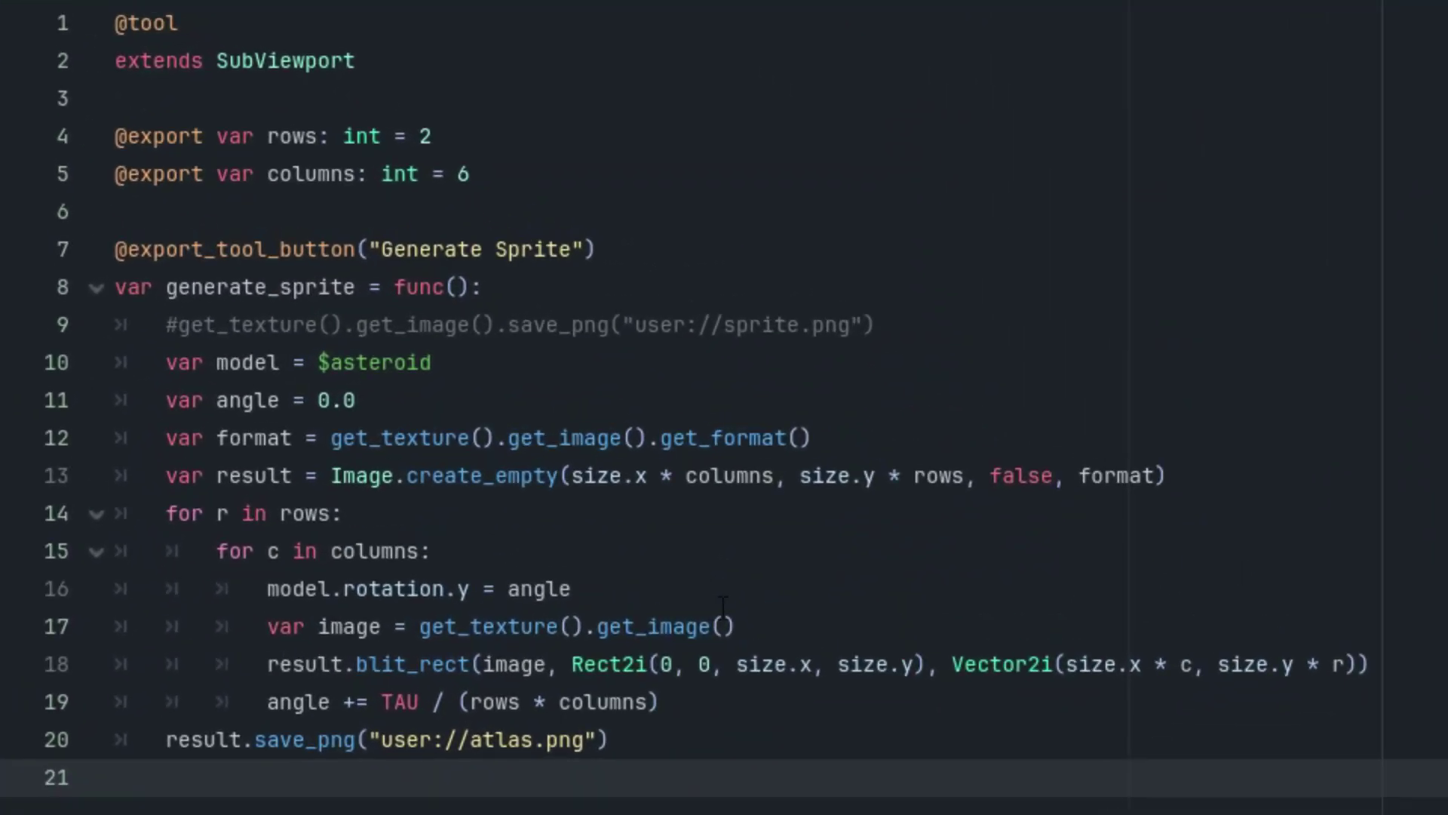
pyautogui.click(723, 594)
pyautogui.press('Return')
pyautogui.write('await RendeSe')
pyautogui.press('Tab')
pyautogui.write('.fra')
pyautogui.press('Tab')
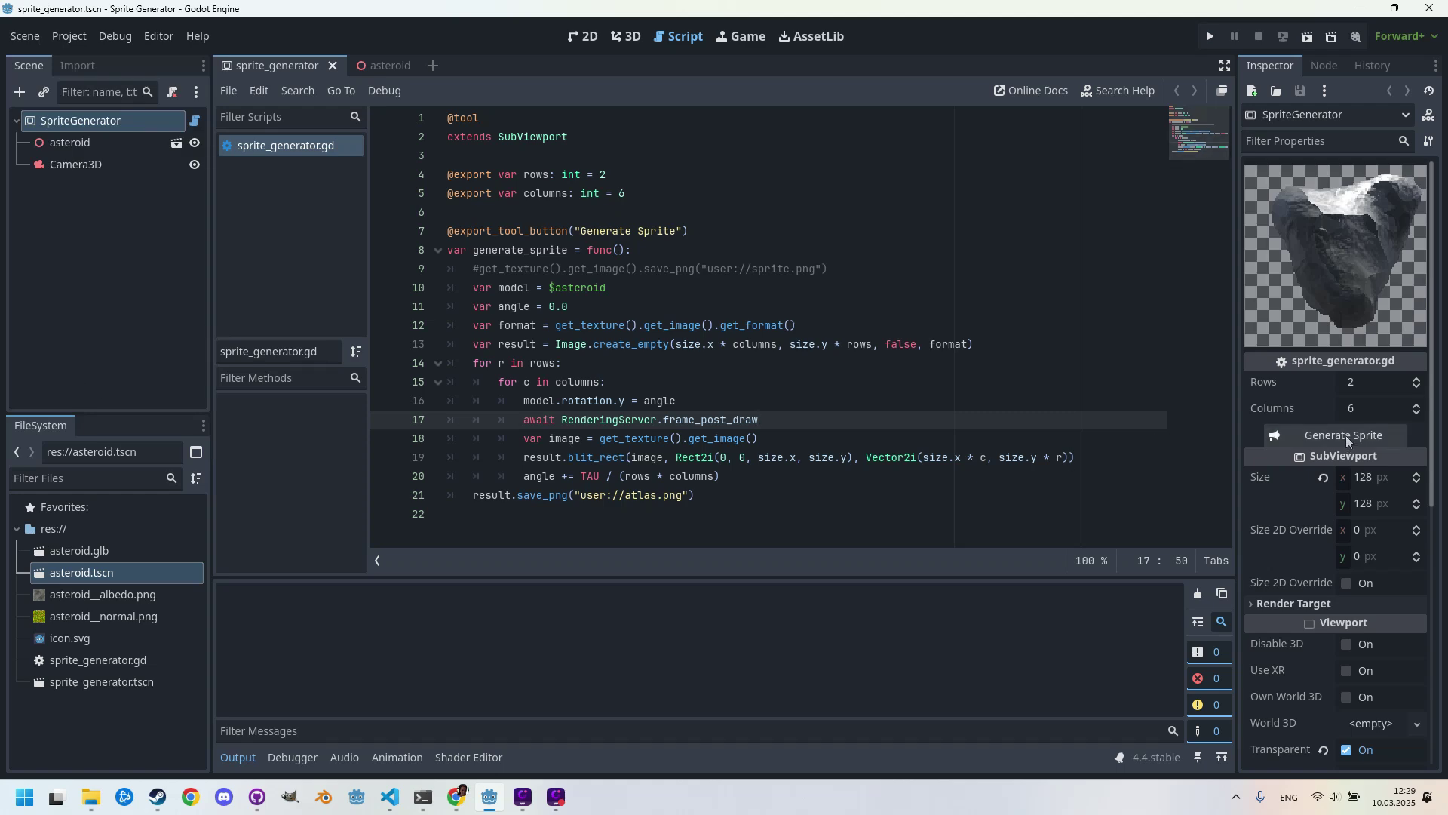
# Regenerate the sprite atlas and reopen atlas.png showing twelve distinct asteroid rotations
pyautogui.click(1345, 436)
pyautogui.click(197, 726)
pyautogui.doubleClick(368, 246)
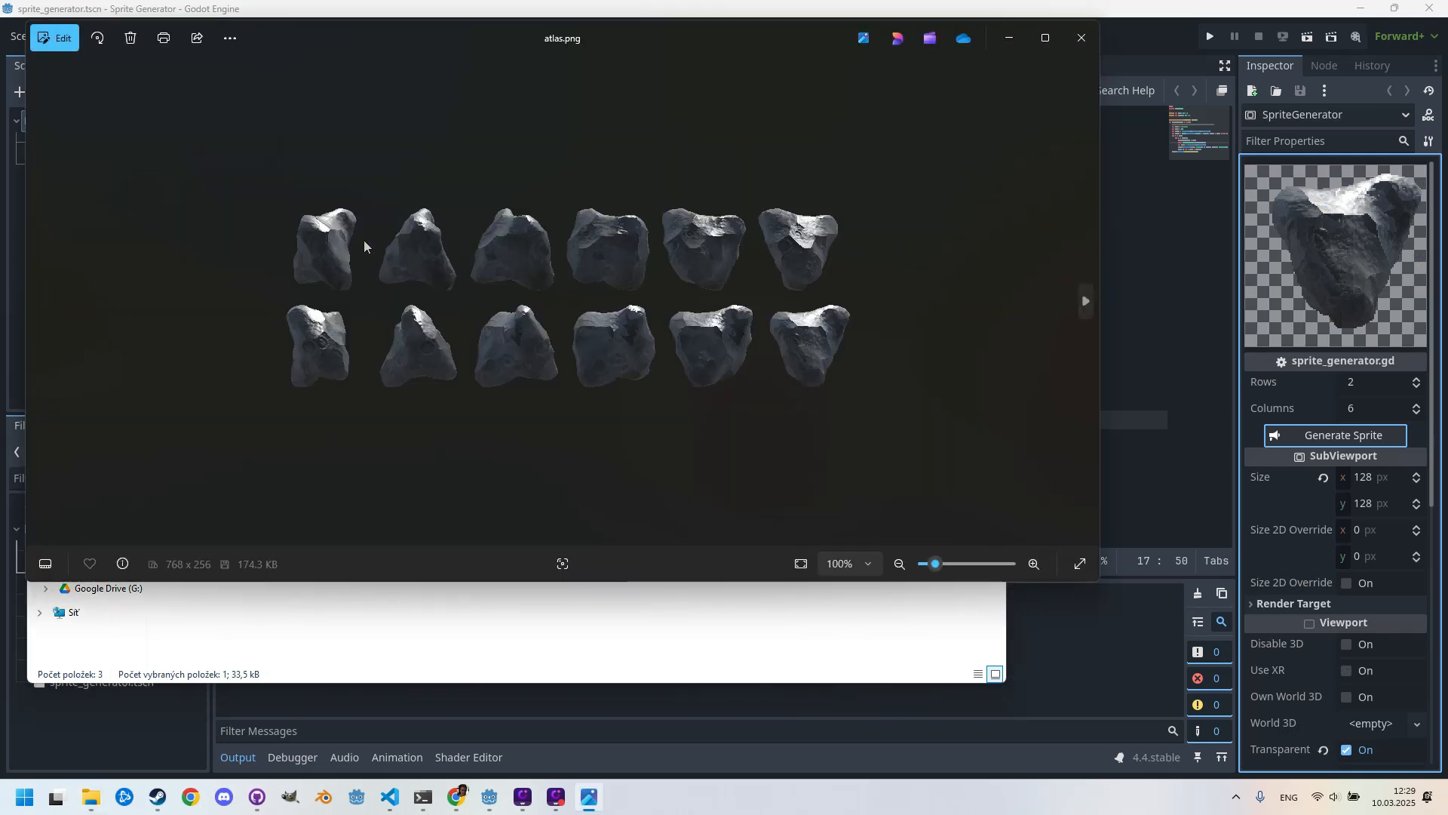